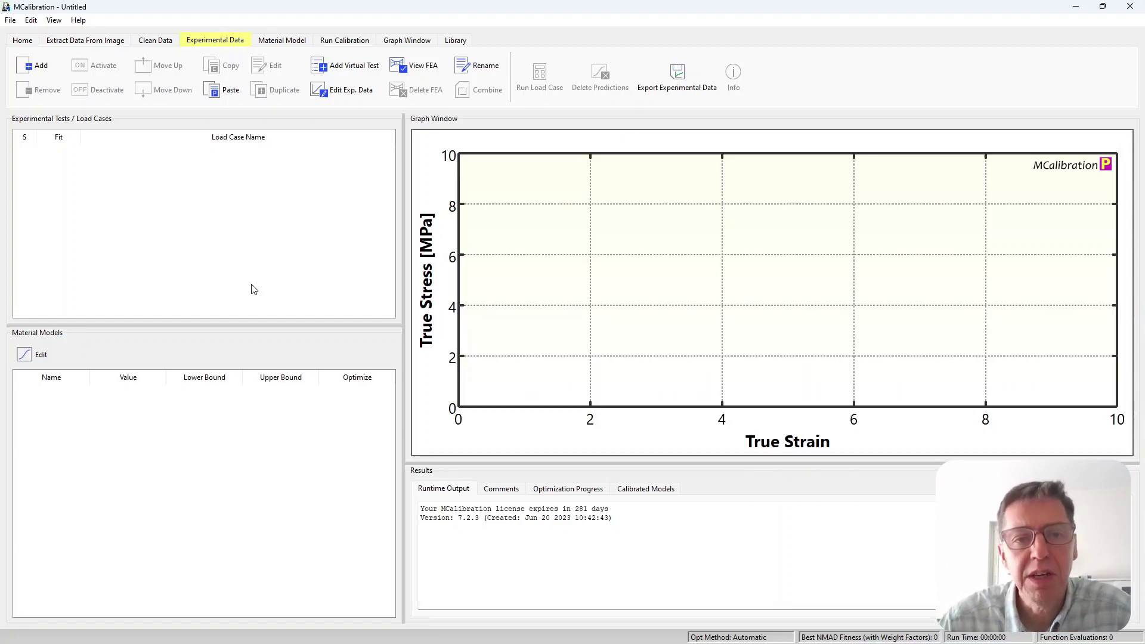
# Browse the material model list without choosing one, then open the PolyUMod-Template definition.
pyautogui.click(24, 355)
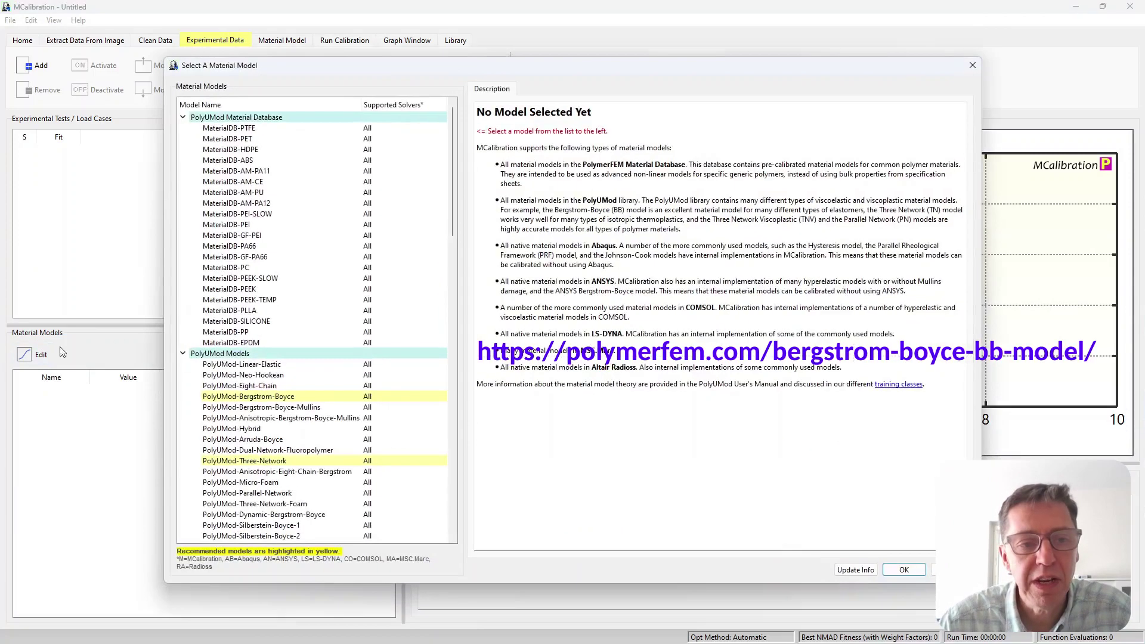
pyautogui.scroll(-5, 258, 295)
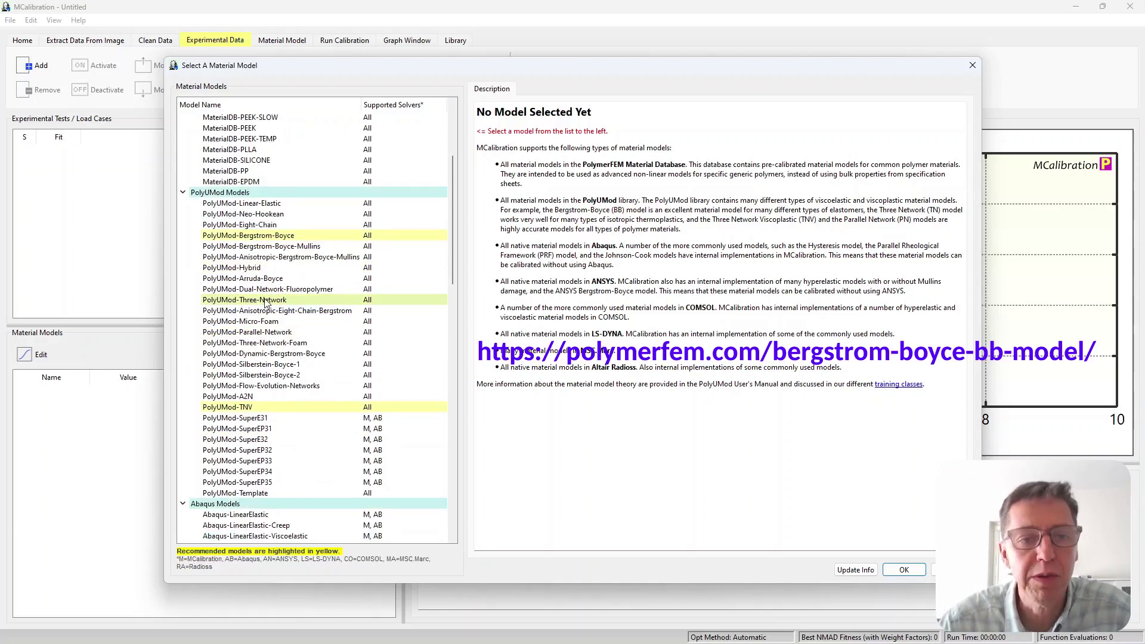
pyautogui.scroll(-14, 265, 303)
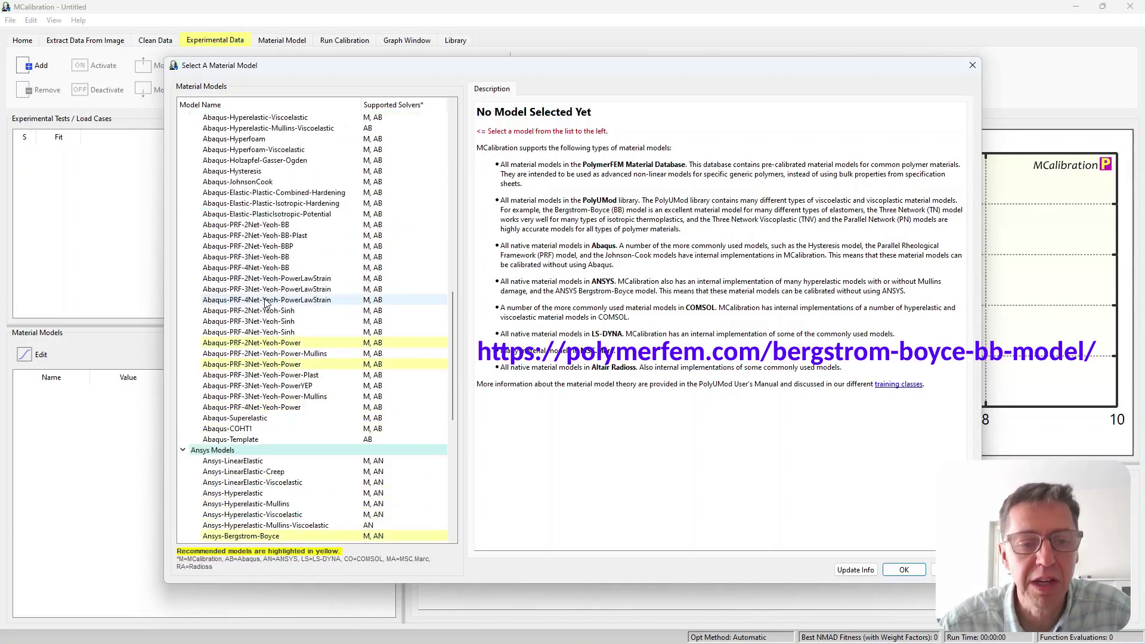
pyautogui.scroll(15, 264, 303)
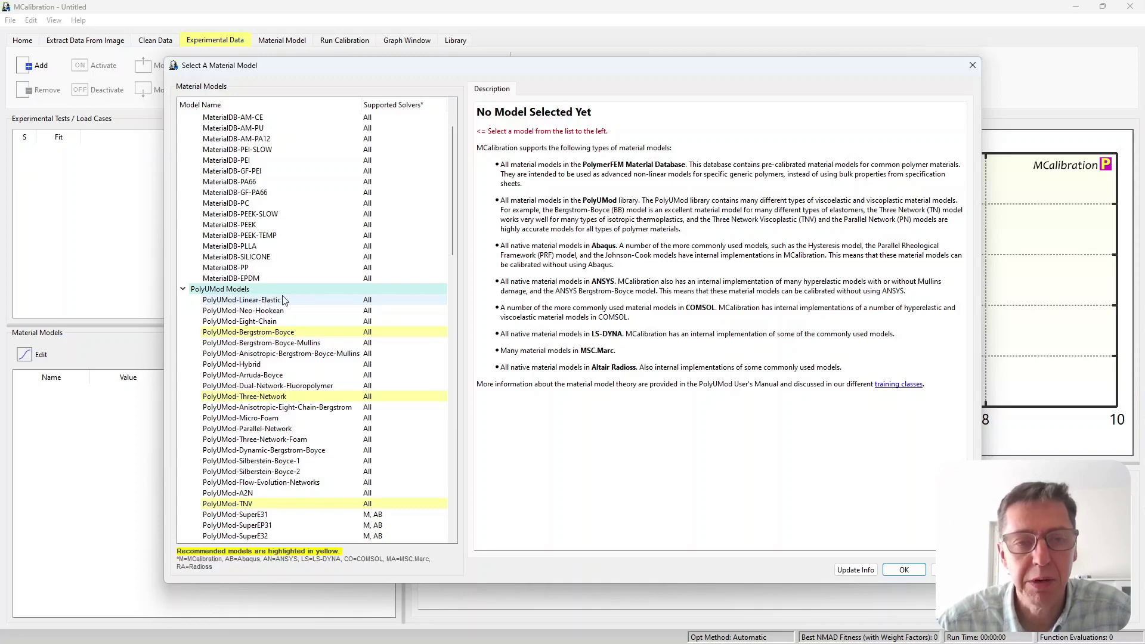
pyautogui.press('Escape')
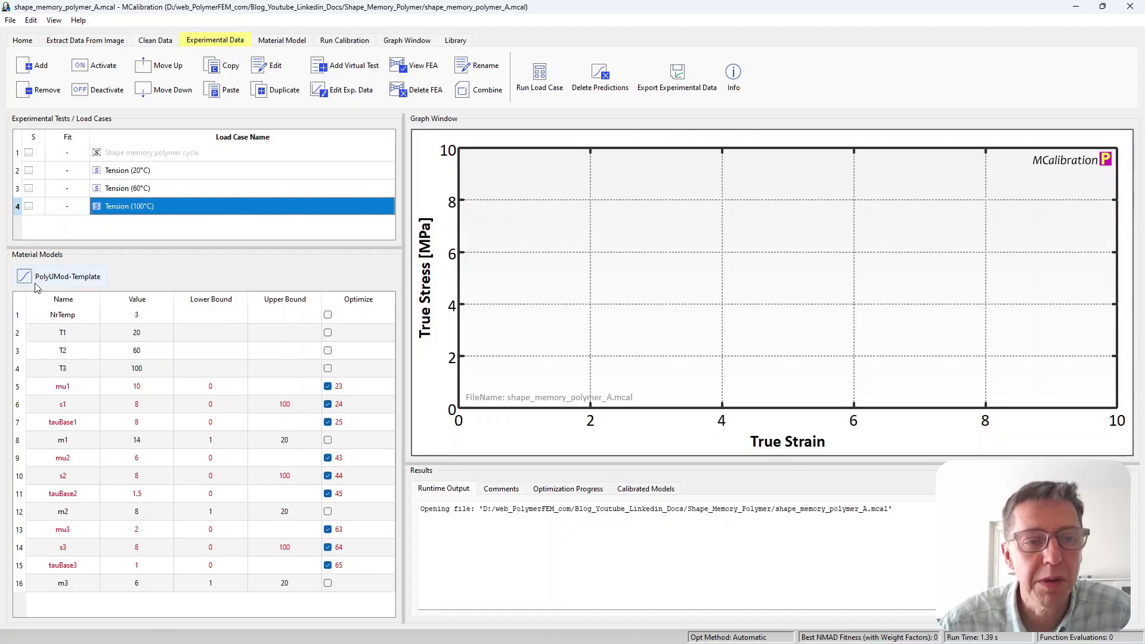
pyautogui.click(81, 285)
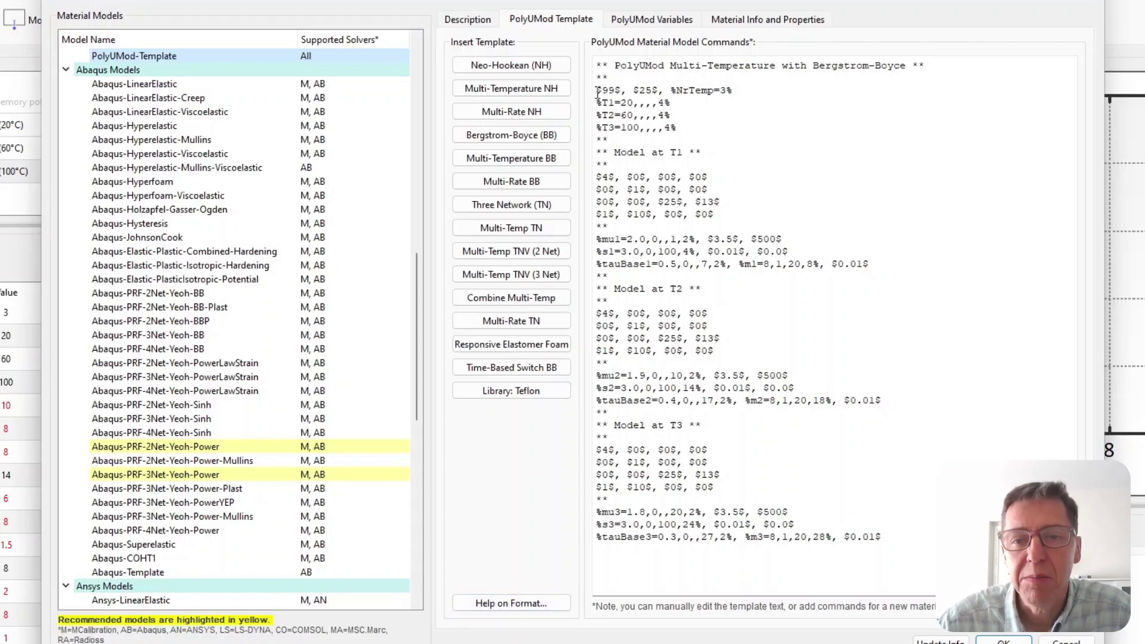
# Review the template's T1–T3 temperatures (20, 60, 100) unchanged and show the model parameters.
pyautogui.moveTo(599, 102); pyautogui.dragTo(681, 127)
pyautogui.click(680, 127)
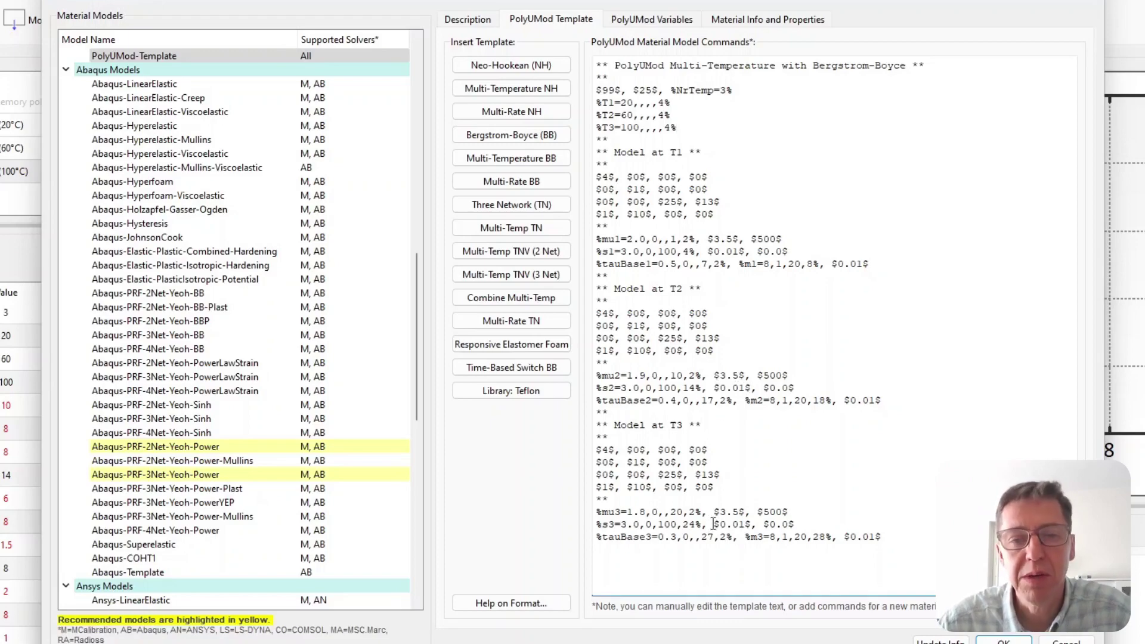
pyautogui.click(1004, 640)
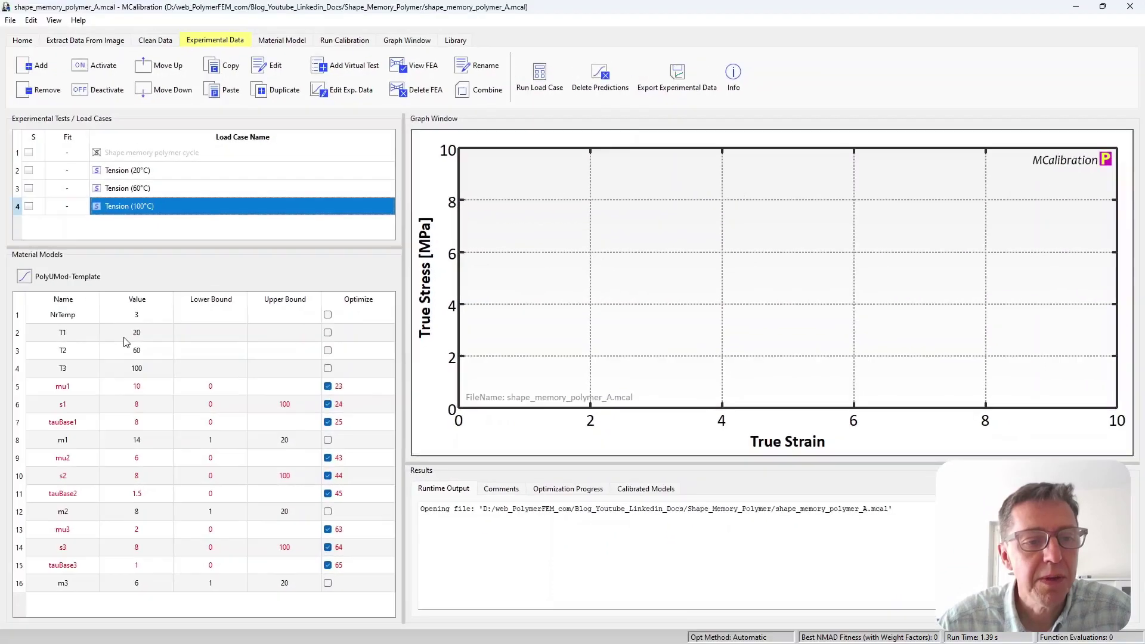
pyautogui.click(35, 338)
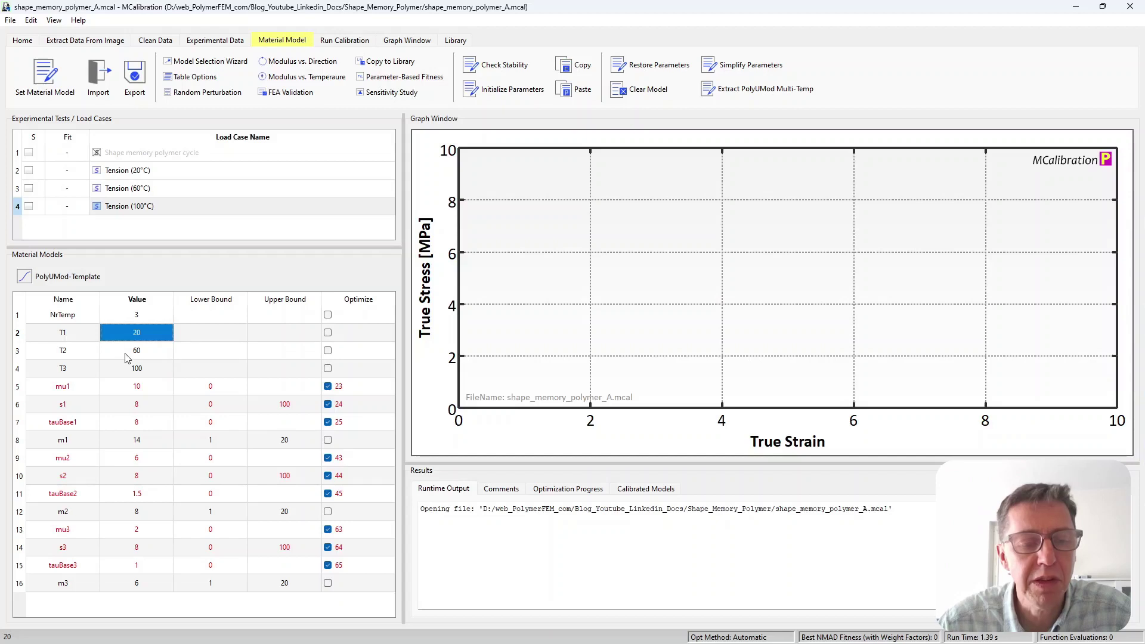
# Check the T3 value of 100, then open the Tension (20°C) load case setup.
pyautogui.click(123, 371)
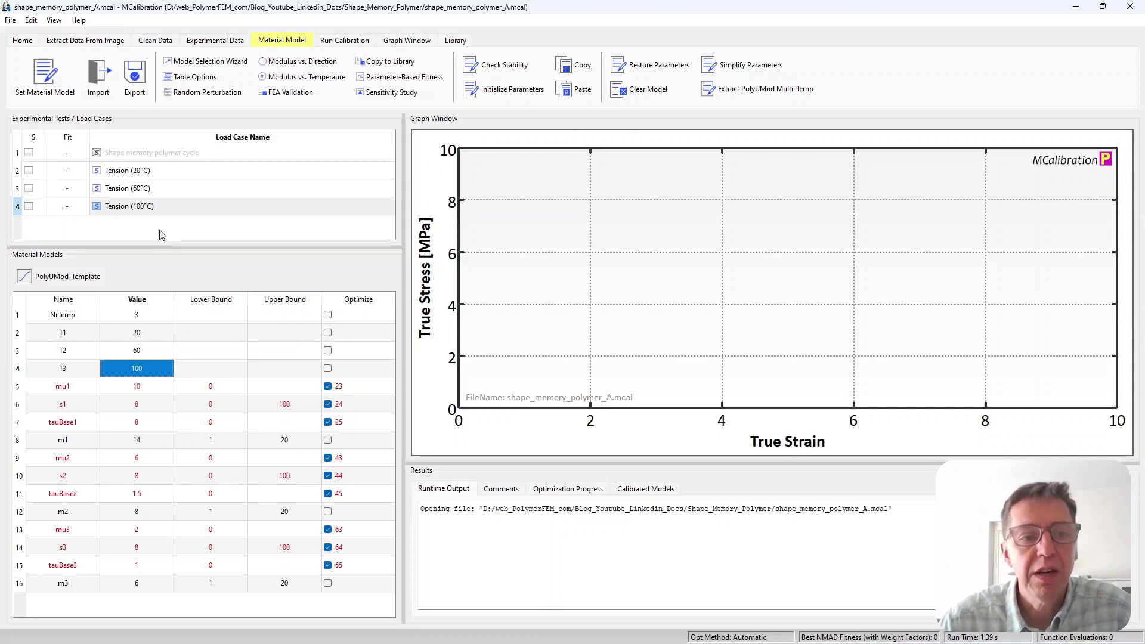
pyautogui.doubleClick(161, 173)
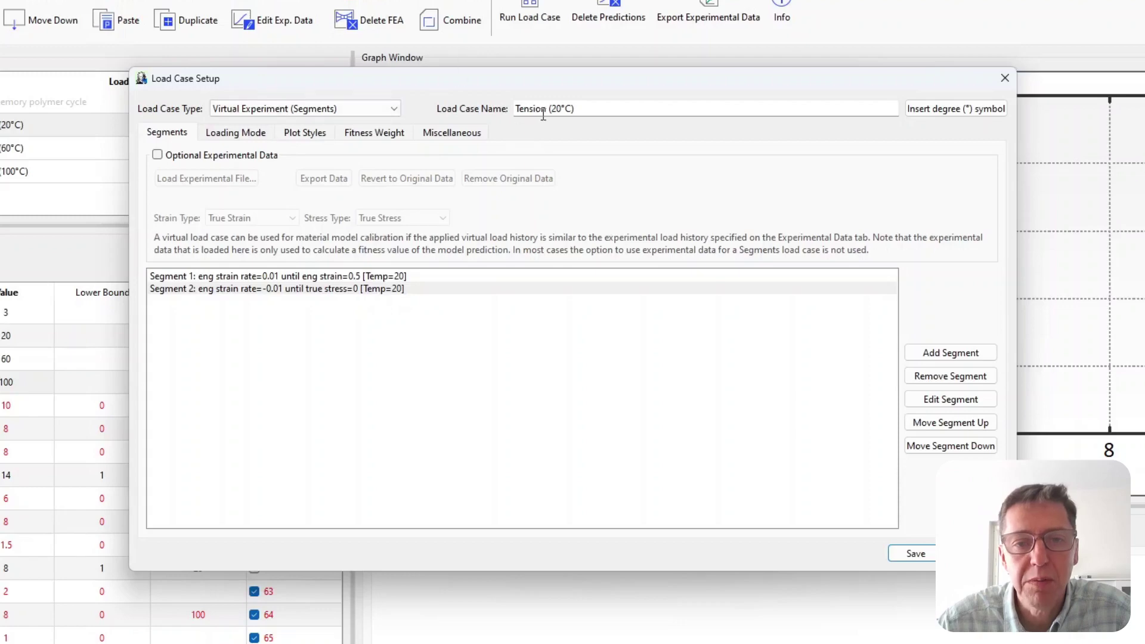
# Inspect Tension (20°C) Segments 1 and 2 unchanged, close the setup, and show Run Calibration.
pyautogui.doubleClick(360, 279)
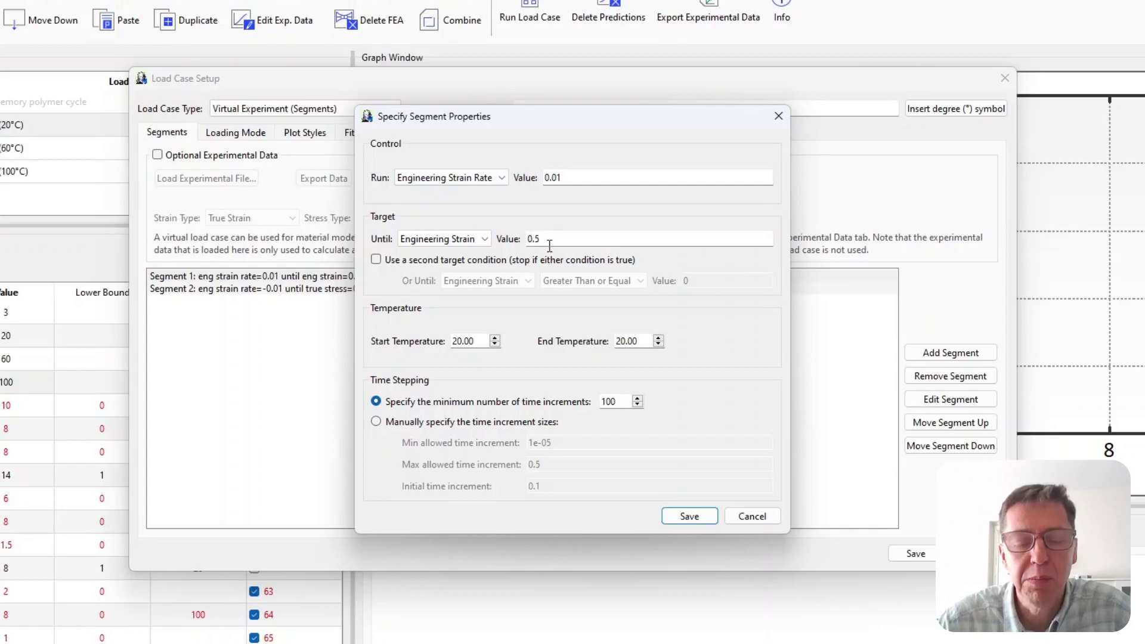
pyautogui.press('Return')
pyautogui.doubleClick(357, 288)
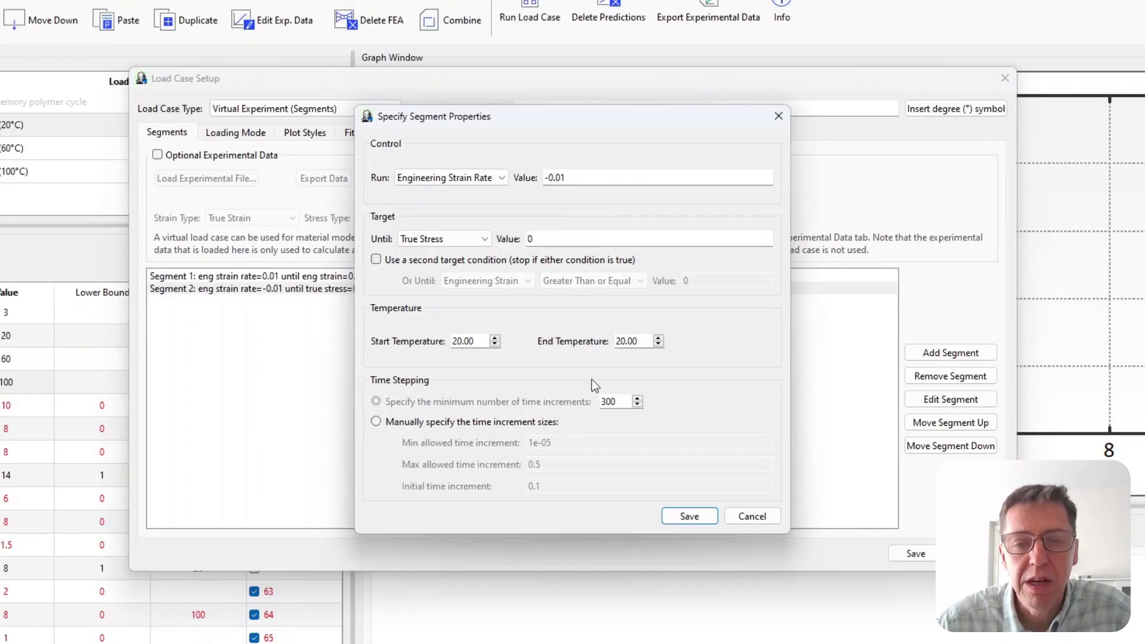
pyautogui.press('Return')
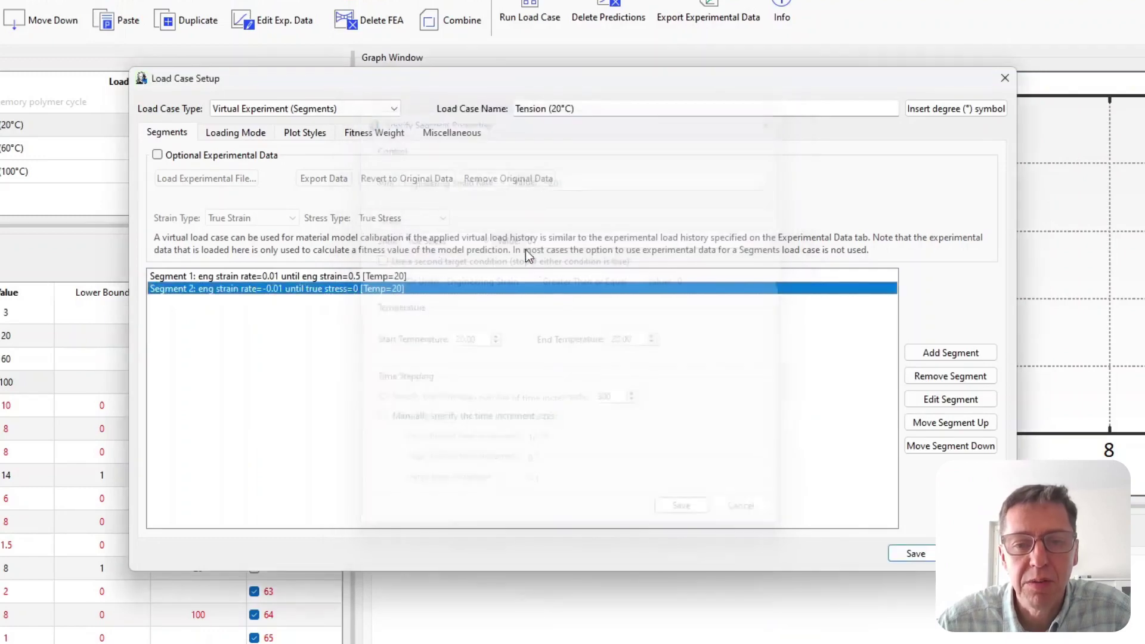
pyautogui.press('Return')
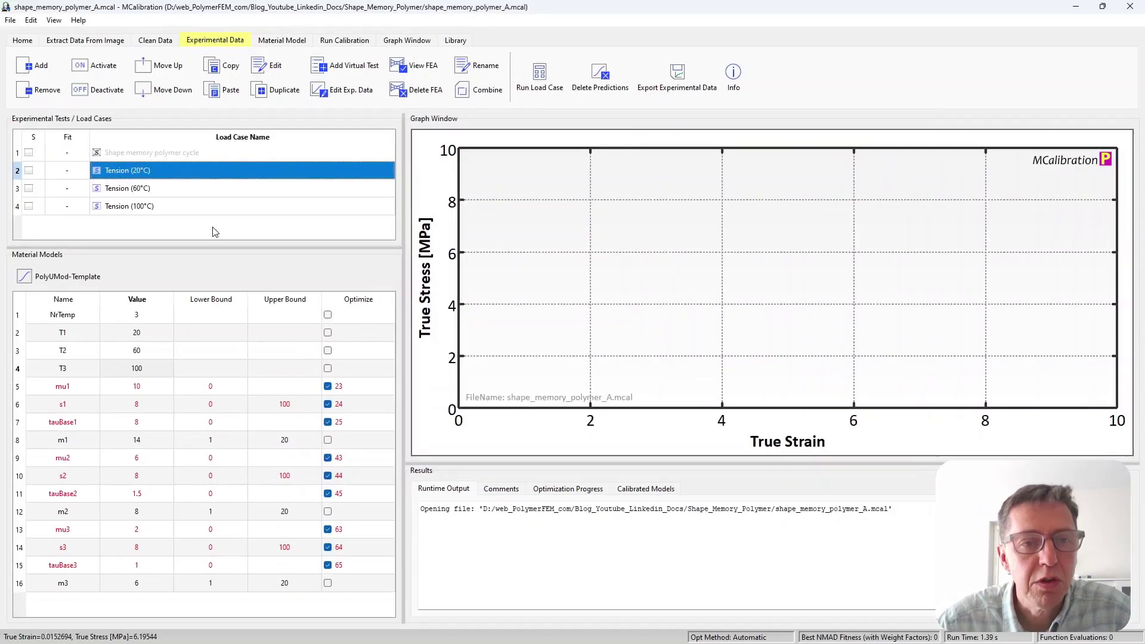
pyautogui.click(215, 231)
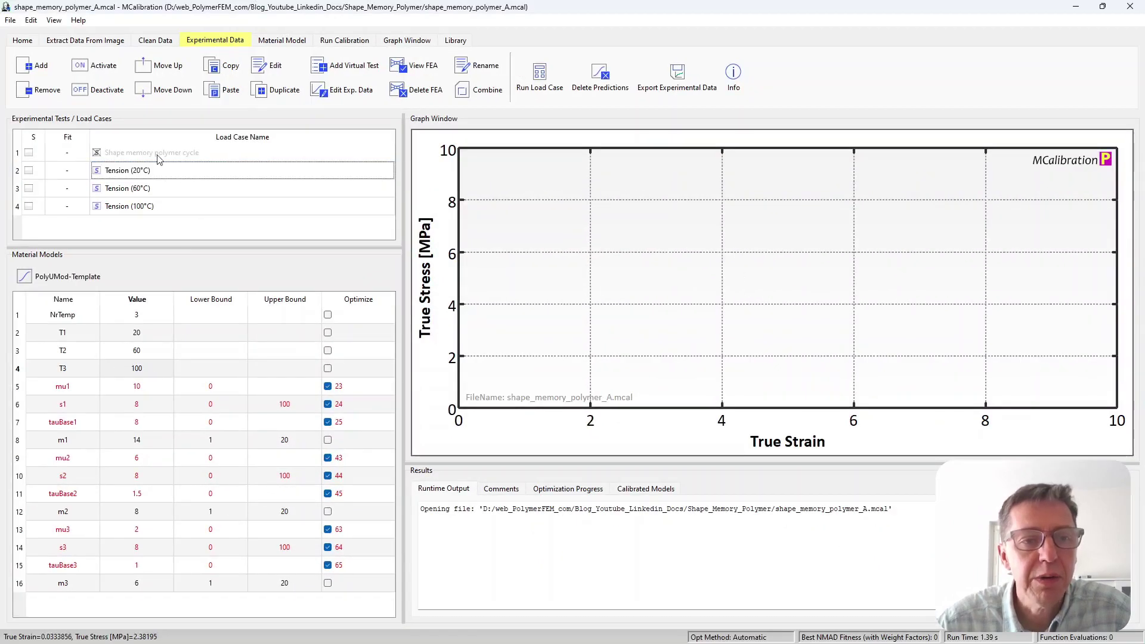
pyautogui.click(345, 42)
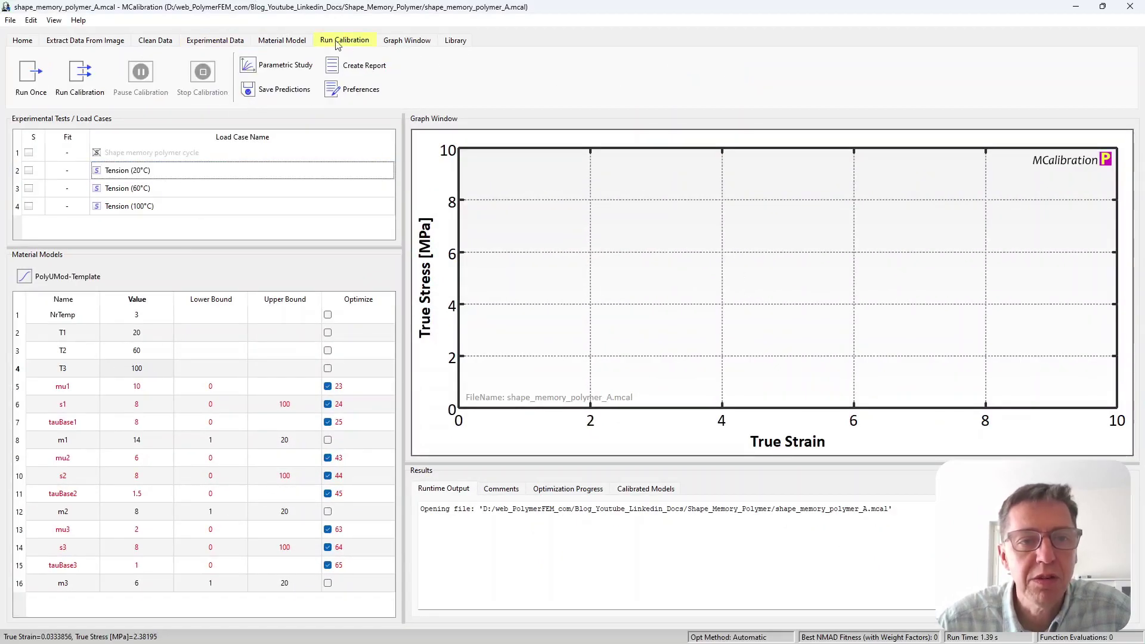
# Run one simulation and highlight the Tension 20°C, 60°C and 100°C prediction curves in turn.
pyautogui.click(31, 76)
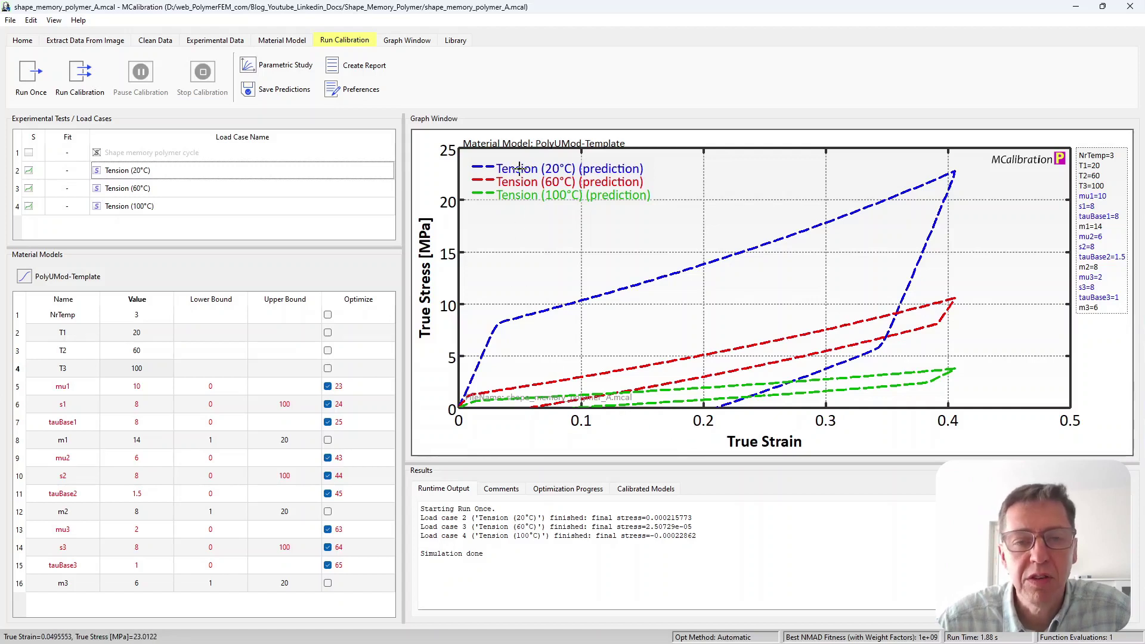
pyautogui.click(162, 172)
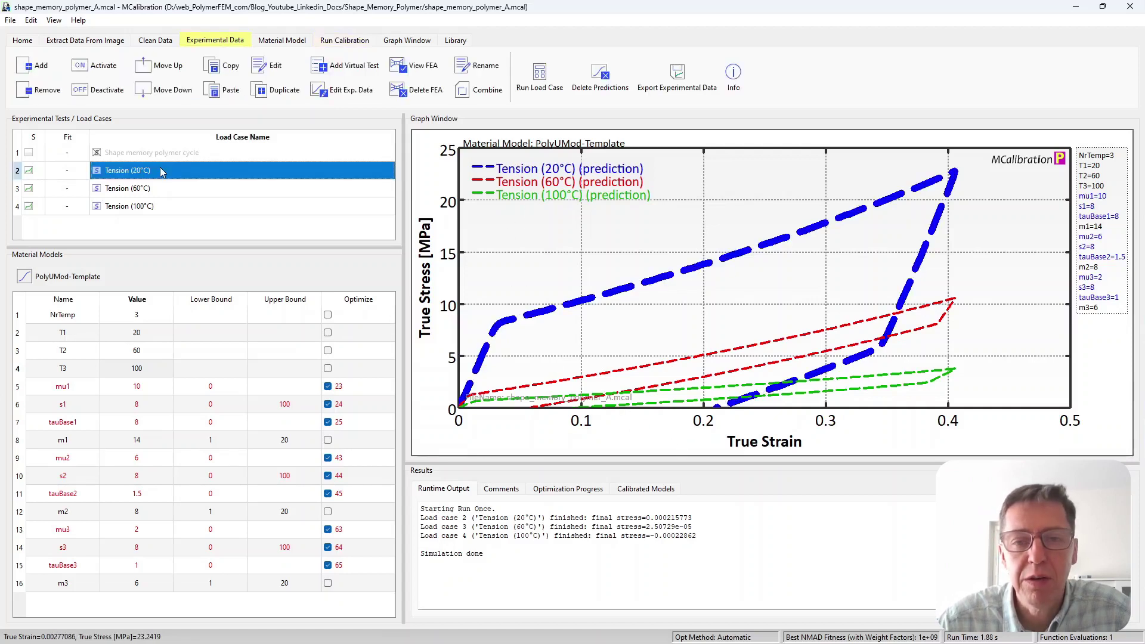
pyautogui.click(166, 189)
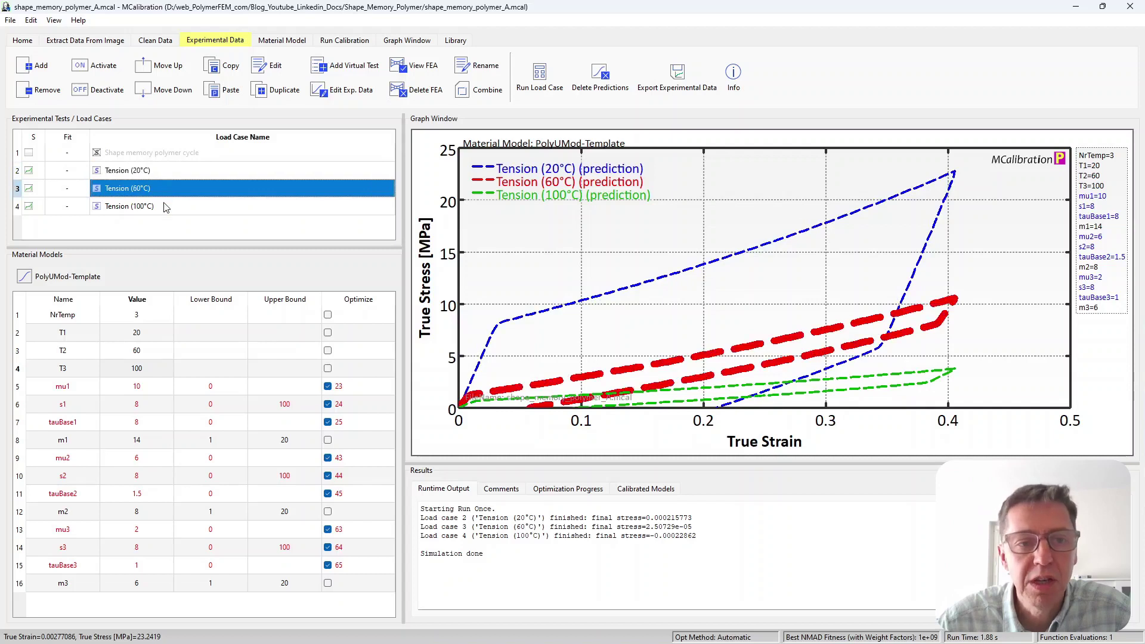
pyautogui.click(165, 207)
pyautogui.click(192, 225)
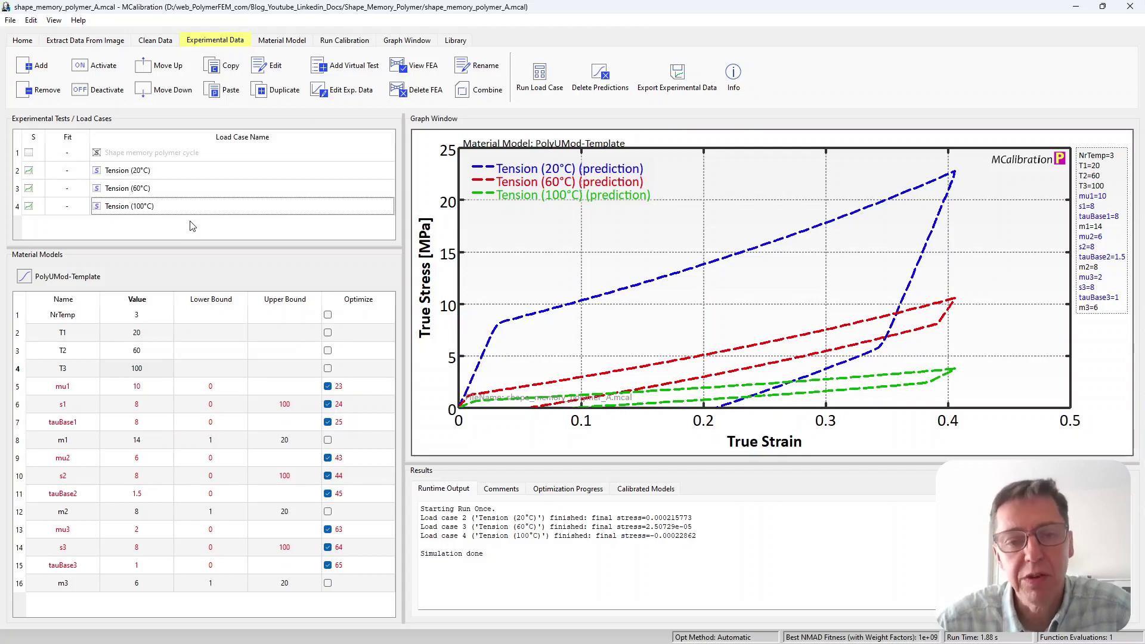
# Deactivate the three tension load cases.
pyautogui.click(167, 161)
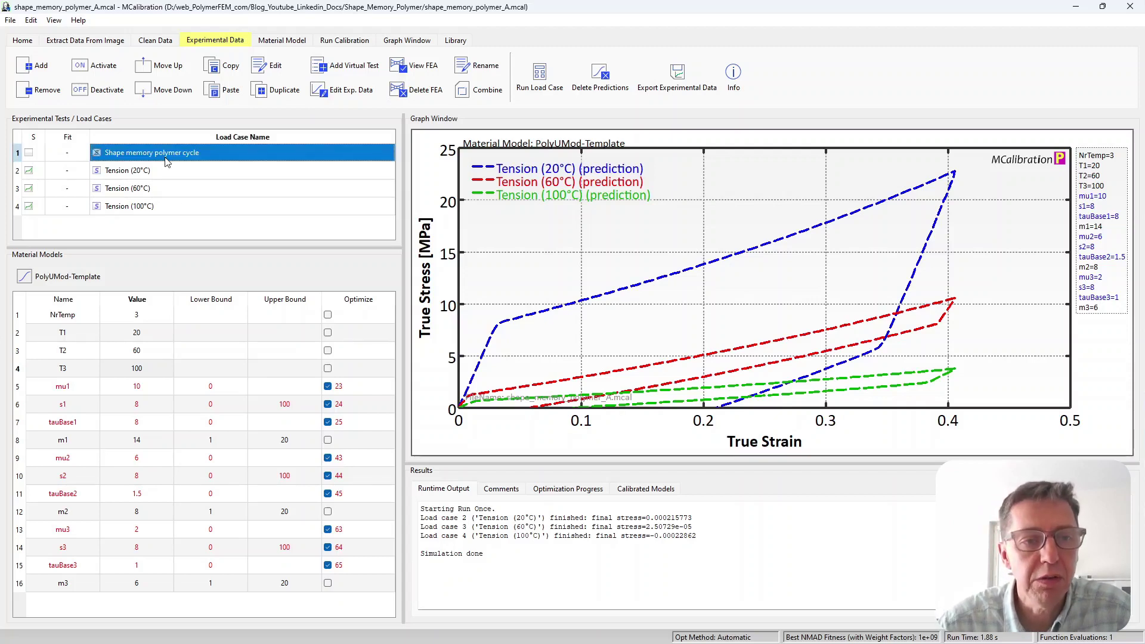
pyautogui.click(167, 171)
pyautogui.keyDown('shift'); pyautogui.click(167, 207); pyautogui.keyUp('shift')
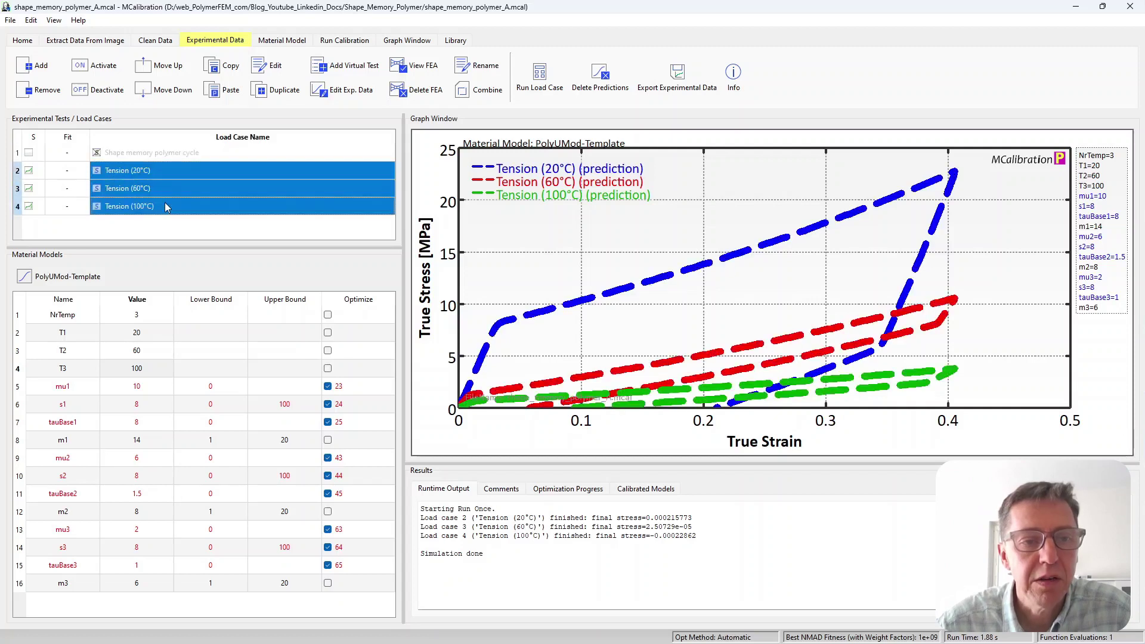
pyautogui.click(119, 93)
# Activate the Shape memory polymer cycle and open its six-segment setup.
pyautogui.click(148, 154)
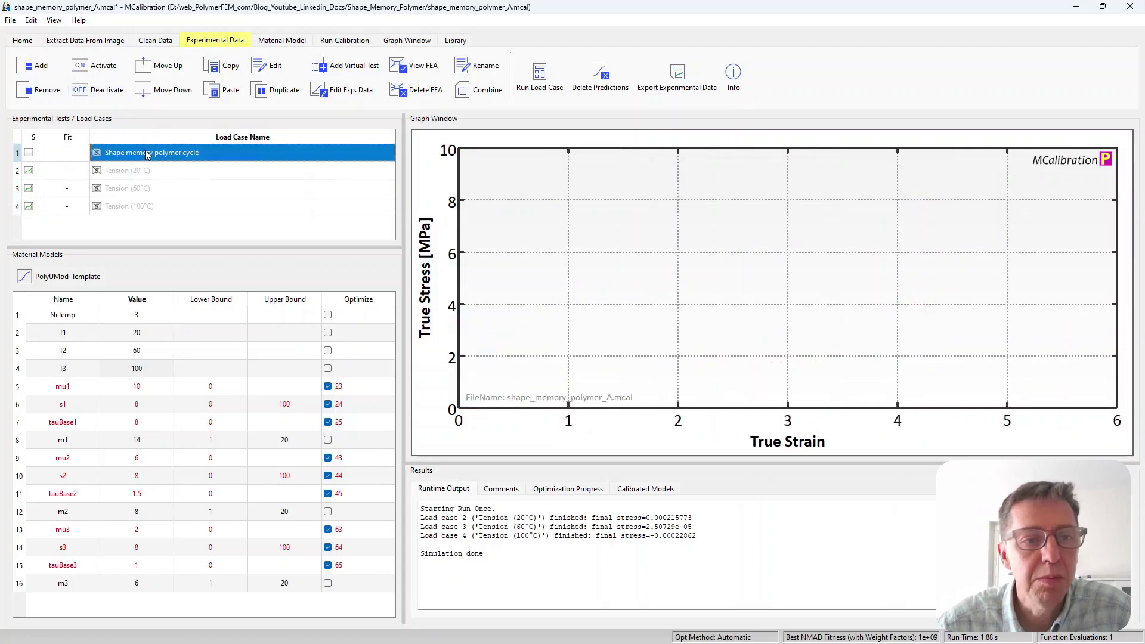
pyautogui.click(96, 66)
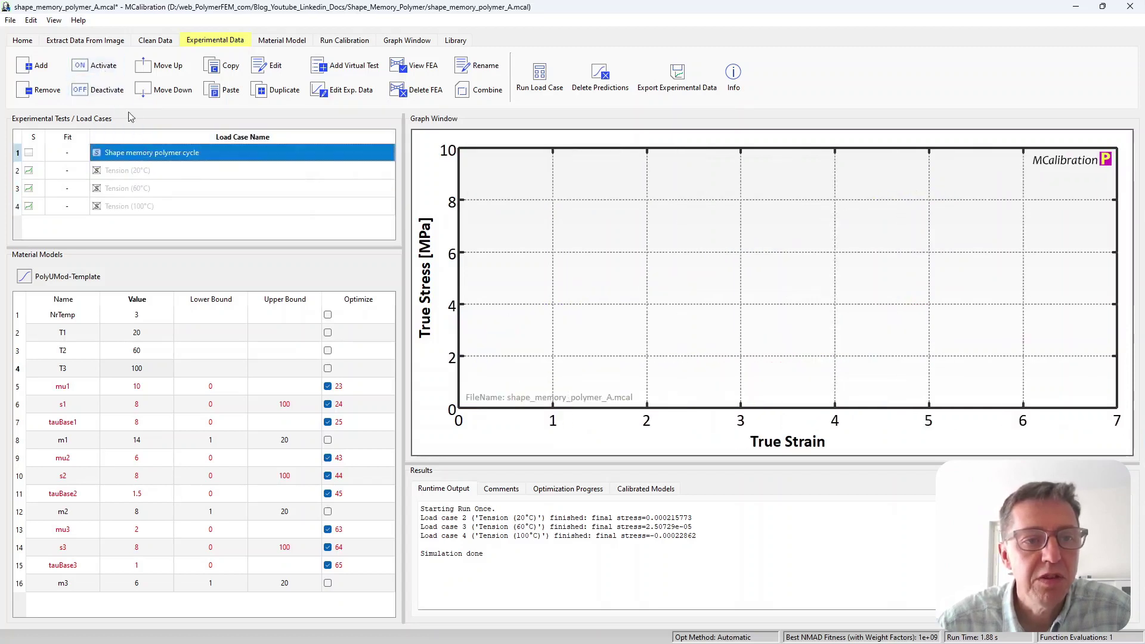
pyautogui.doubleClick(179, 157)
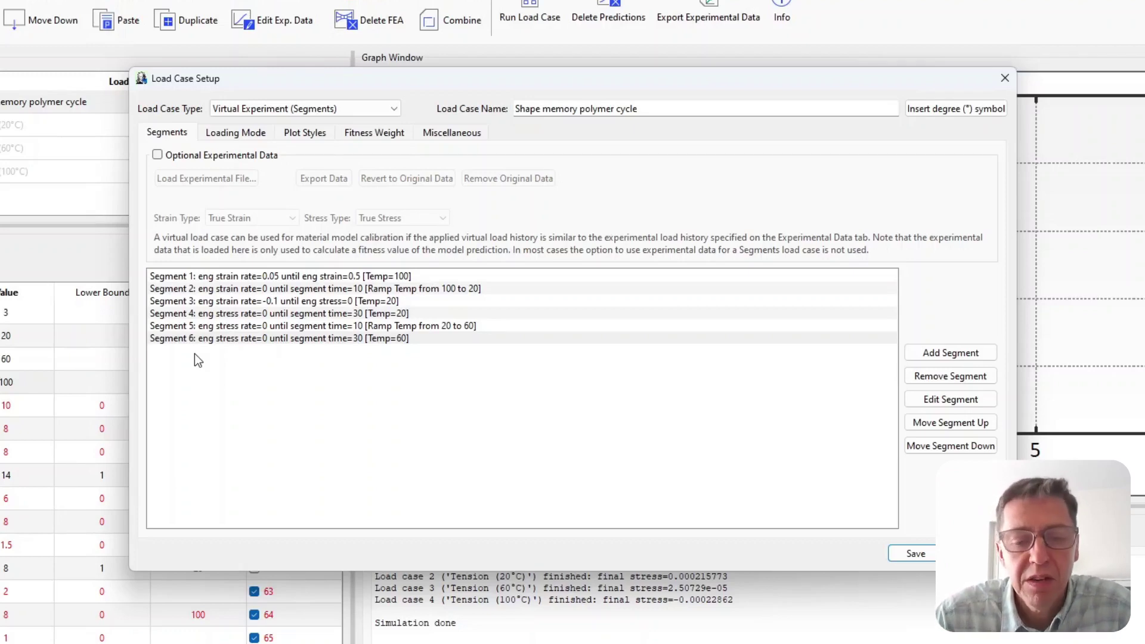
# Inspect cycle Segments 1–3 unchanged, including Segment 3's -0.1 strain rate to zero stress at 20 °C.
pyautogui.doubleClick(306, 278)
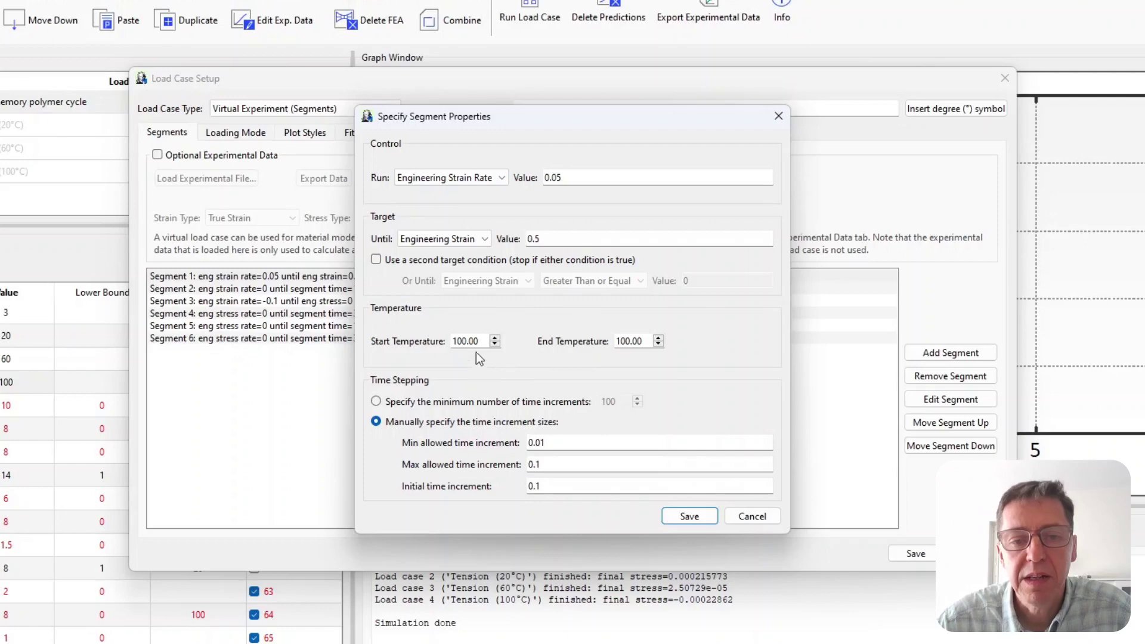
pyautogui.click(757, 521)
pyautogui.click(367, 289)
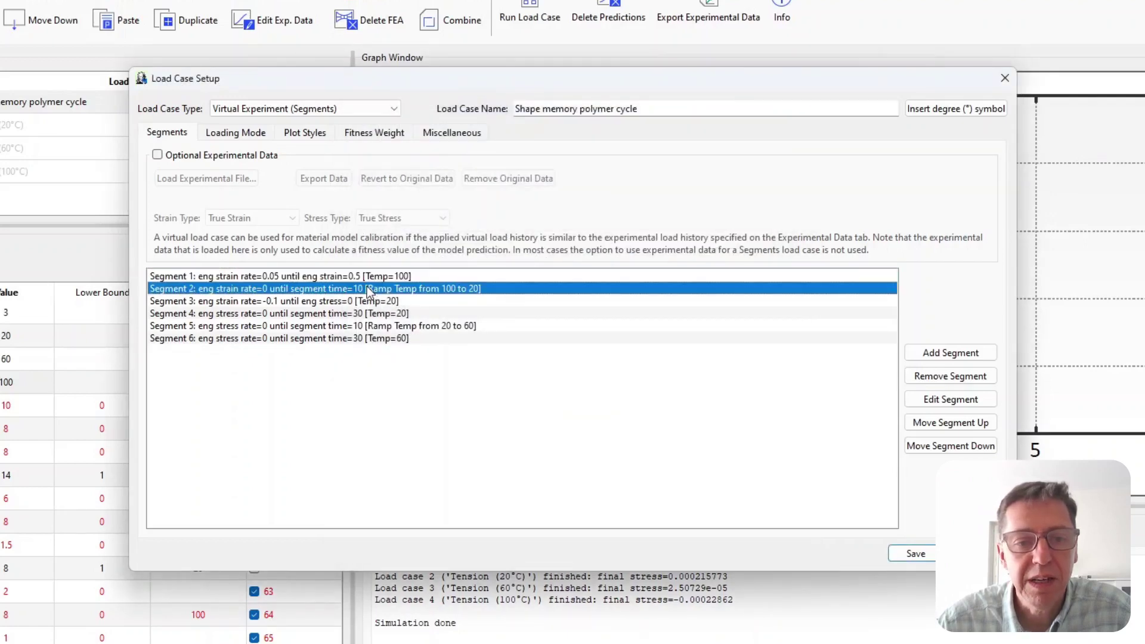
pyautogui.doubleClick(367, 286)
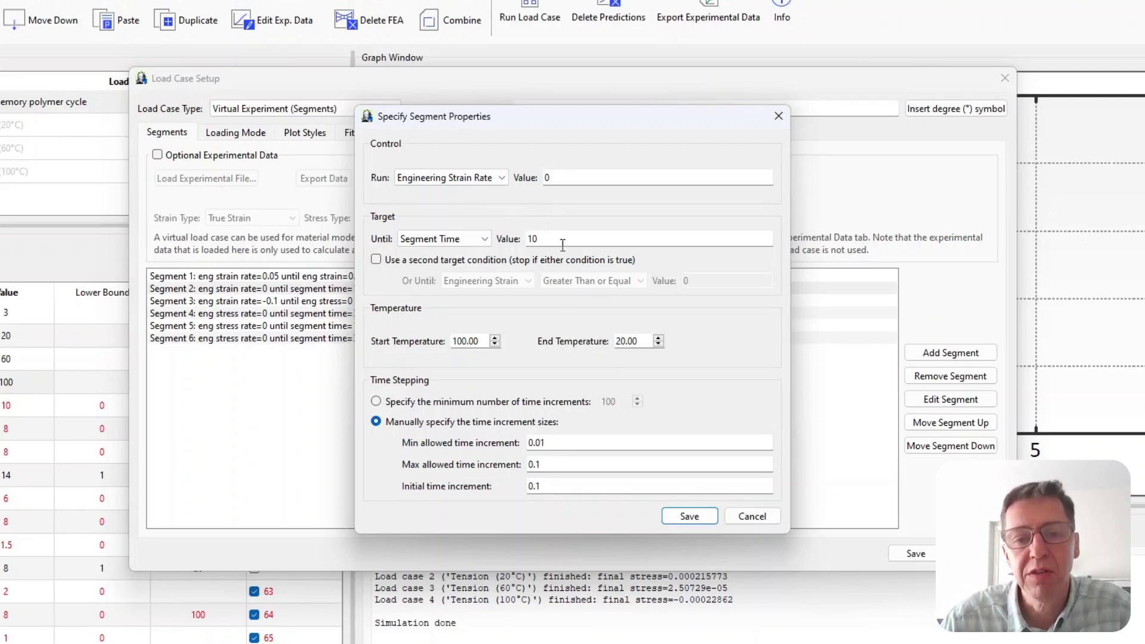
pyautogui.click(761, 519)
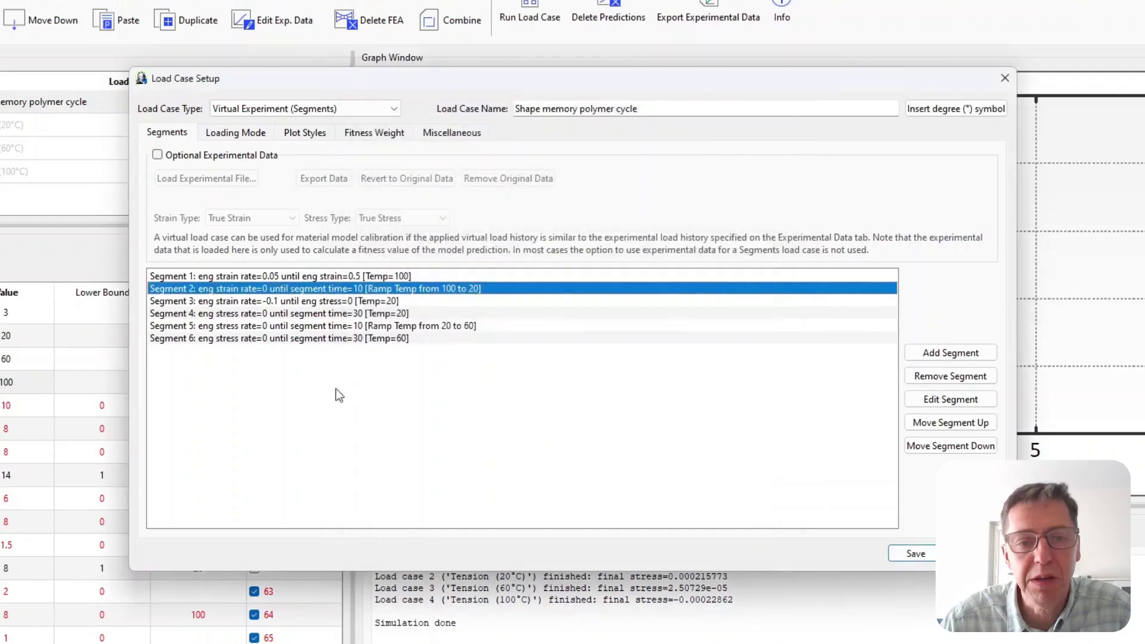
pyautogui.doubleClick(216, 302)
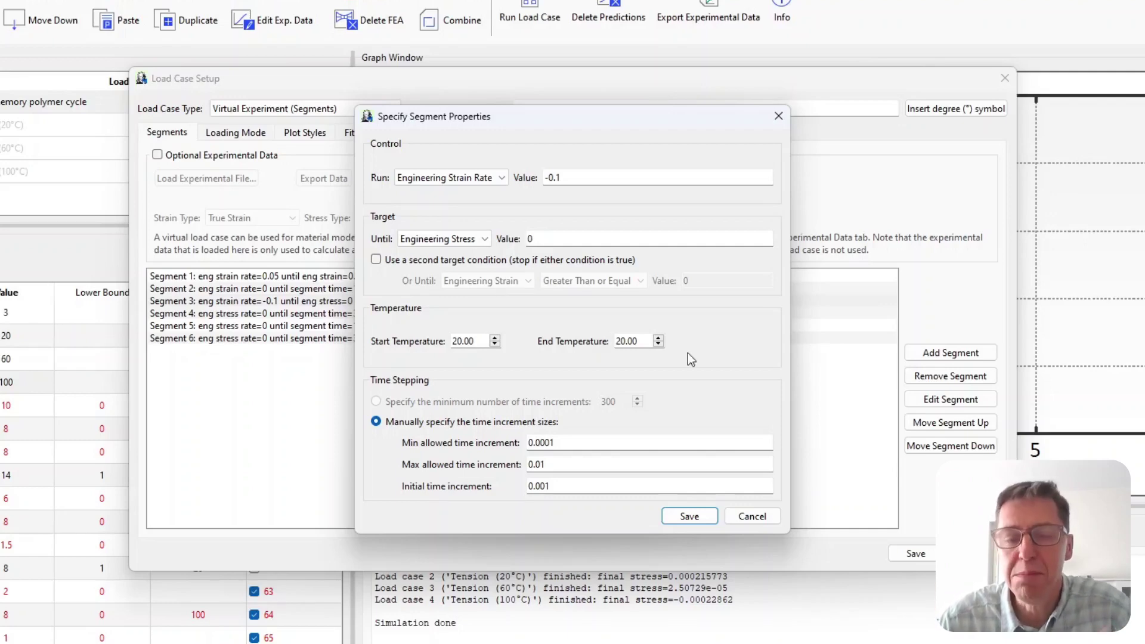
pyautogui.click(750, 517)
# Inspect cycle Segments 4, 5 and 6, ending with the 60°C hold, without changes.
pyautogui.click(318, 314)
pyautogui.doubleClick(318, 315)
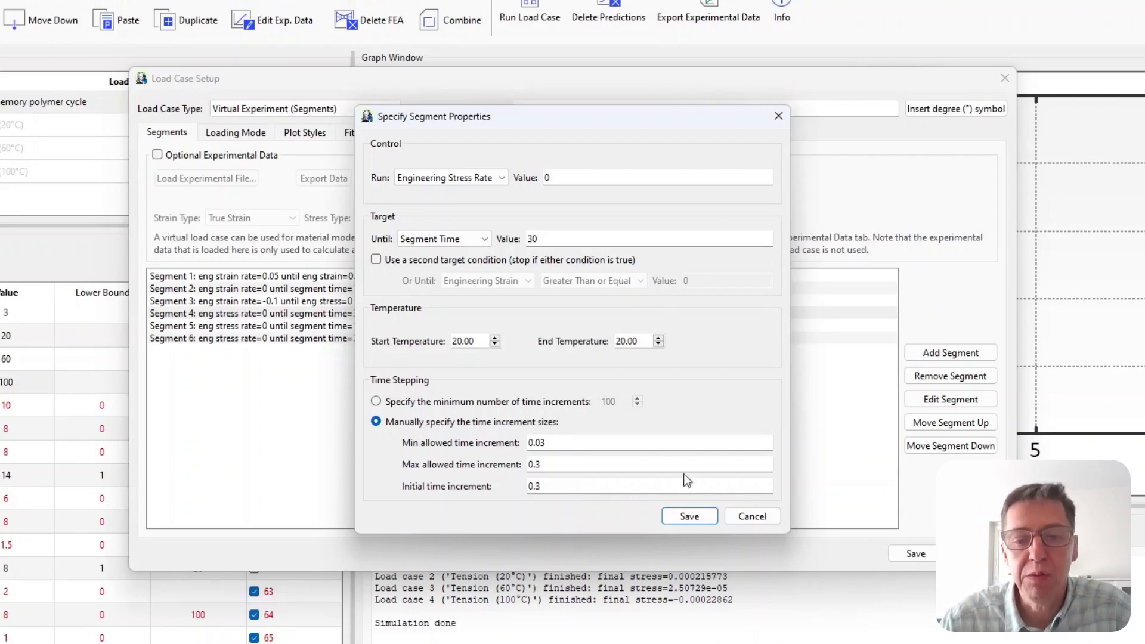
pyautogui.click(749, 517)
pyautogui.doubleClick(377, 326)
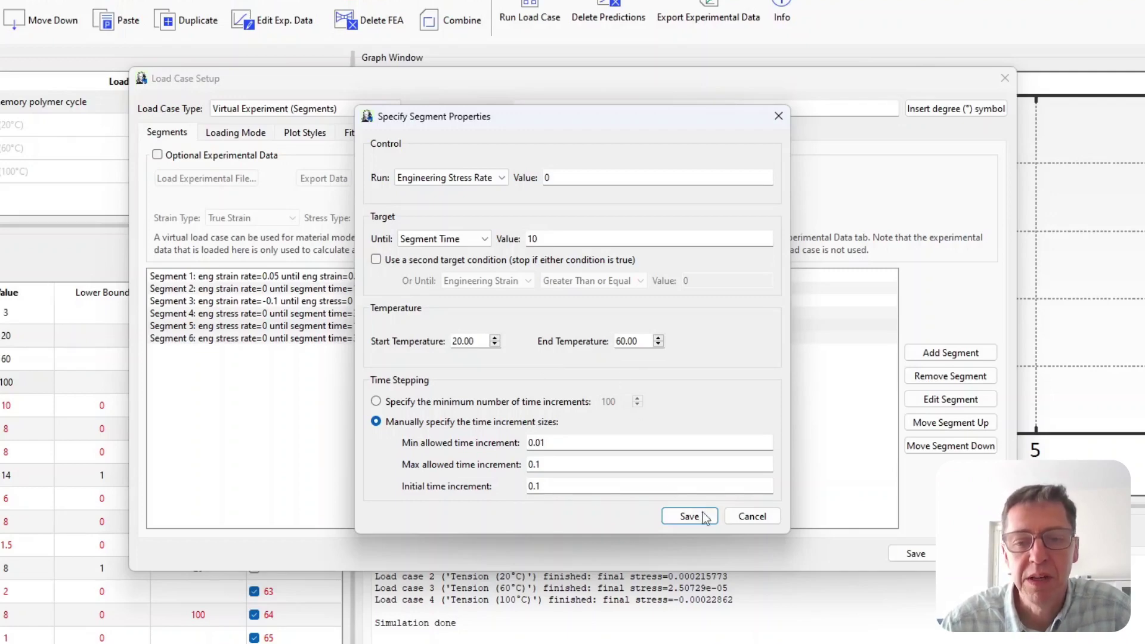
pyautogui.click(752, 516)
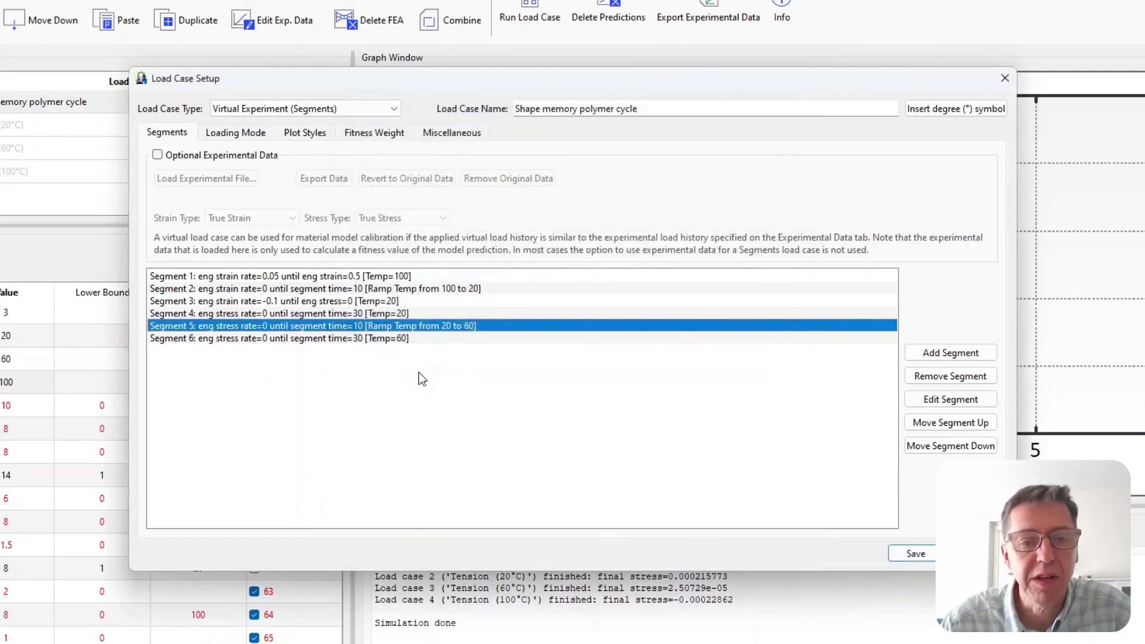
pyautogui.doubleClick(378, 340)
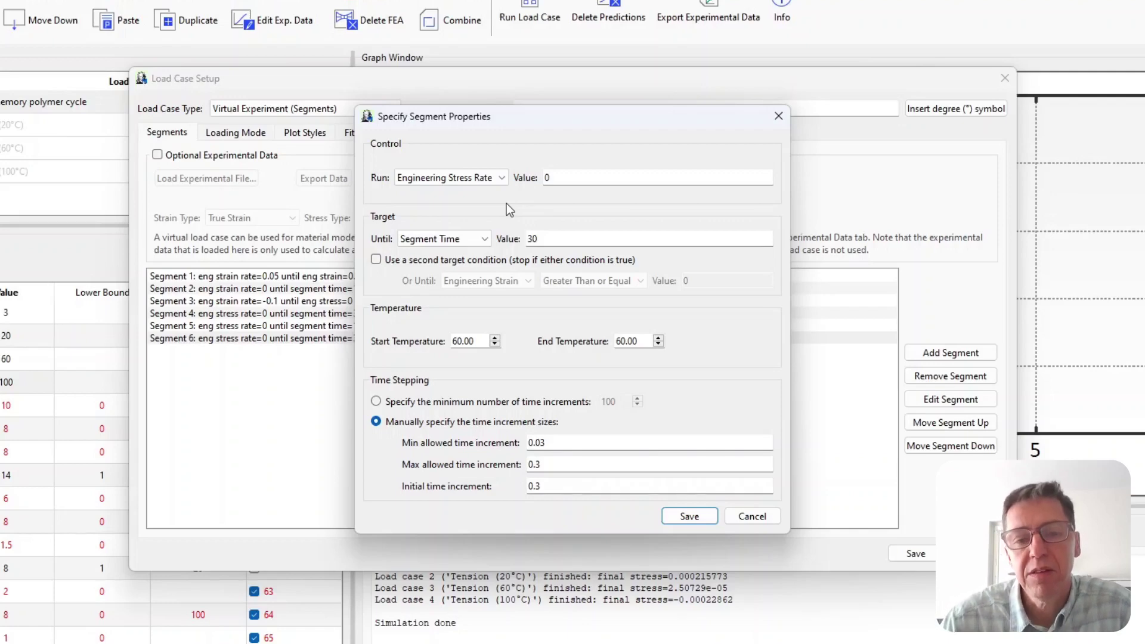
pyautogui.click(740, 525)
# Save the cycle setup and simulate the Shape memory polymer cycle once.
pyautogui.click(916, 554)
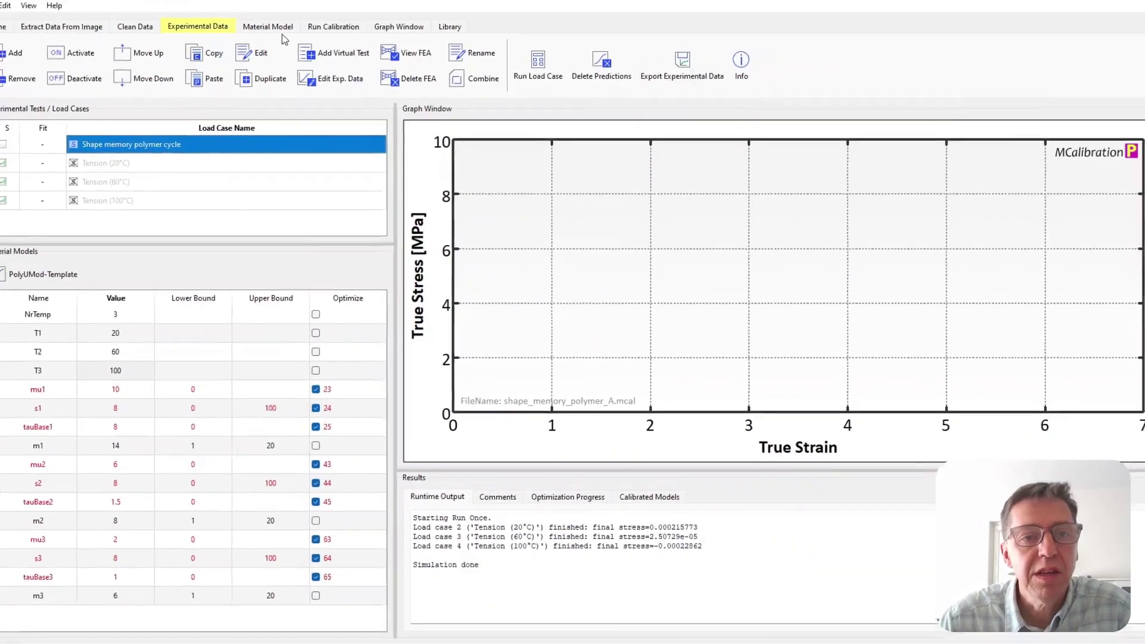
pyautogui.click(344, 40)
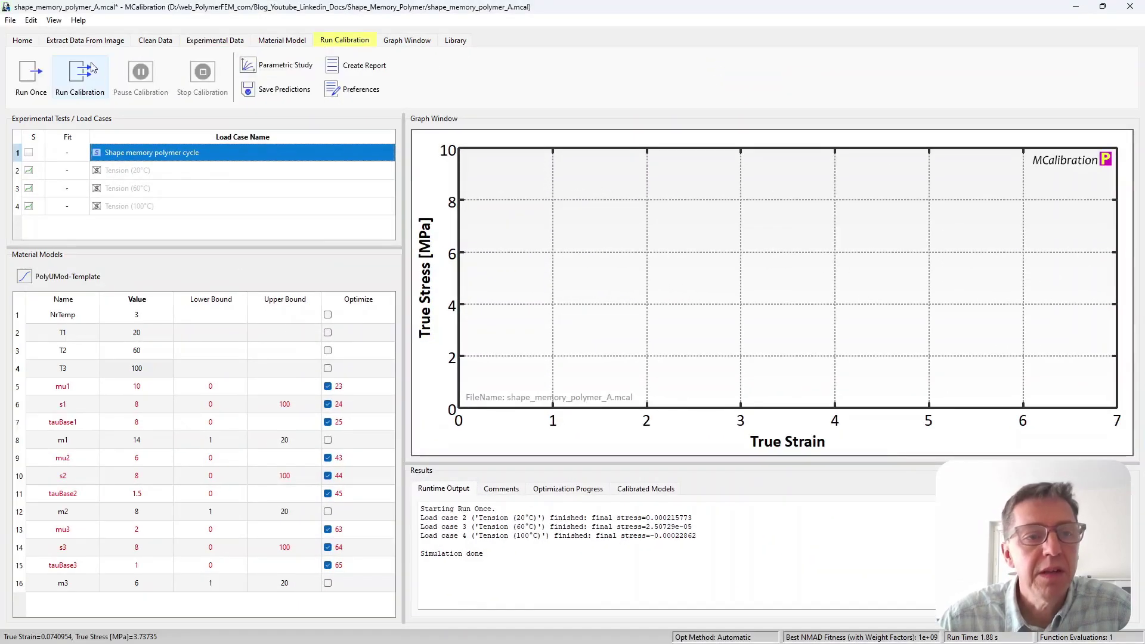
pyautogui.click(27, 81)
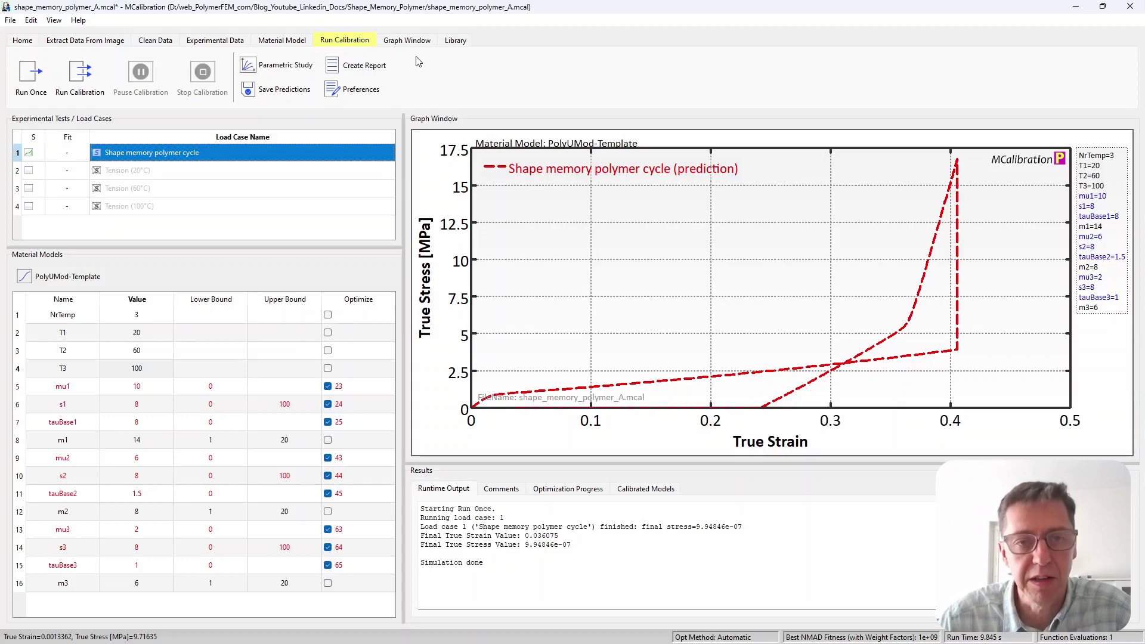
# Split the results into two side-by-side graphs.
pyautogui.click(406, 40)
pyautogui.click(170, 88)
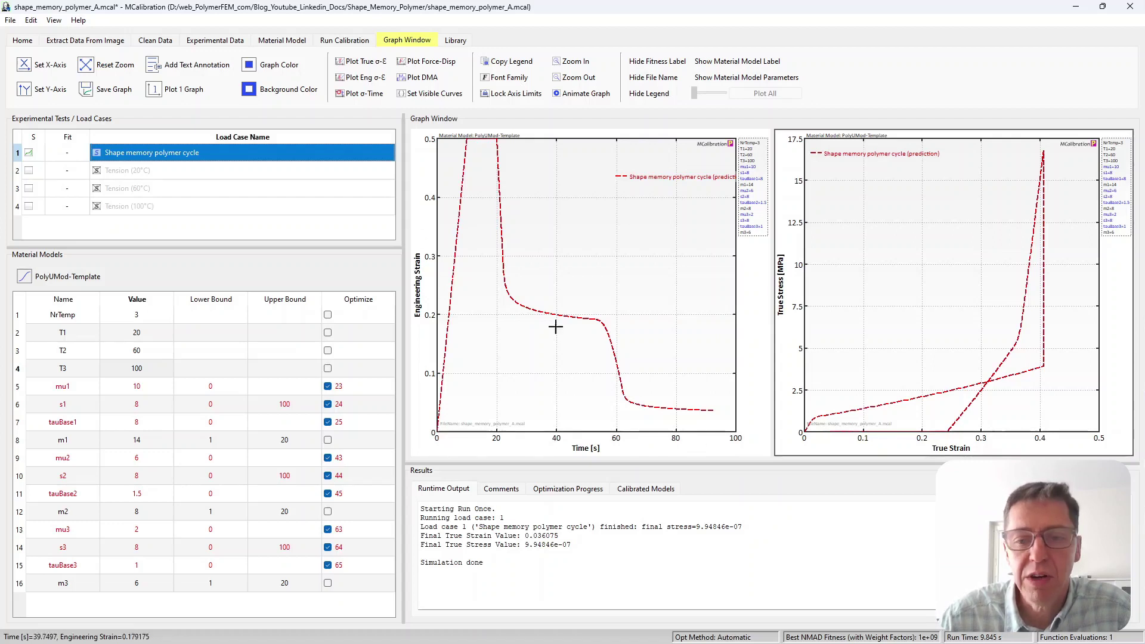
pyautogui.click(891, 370)
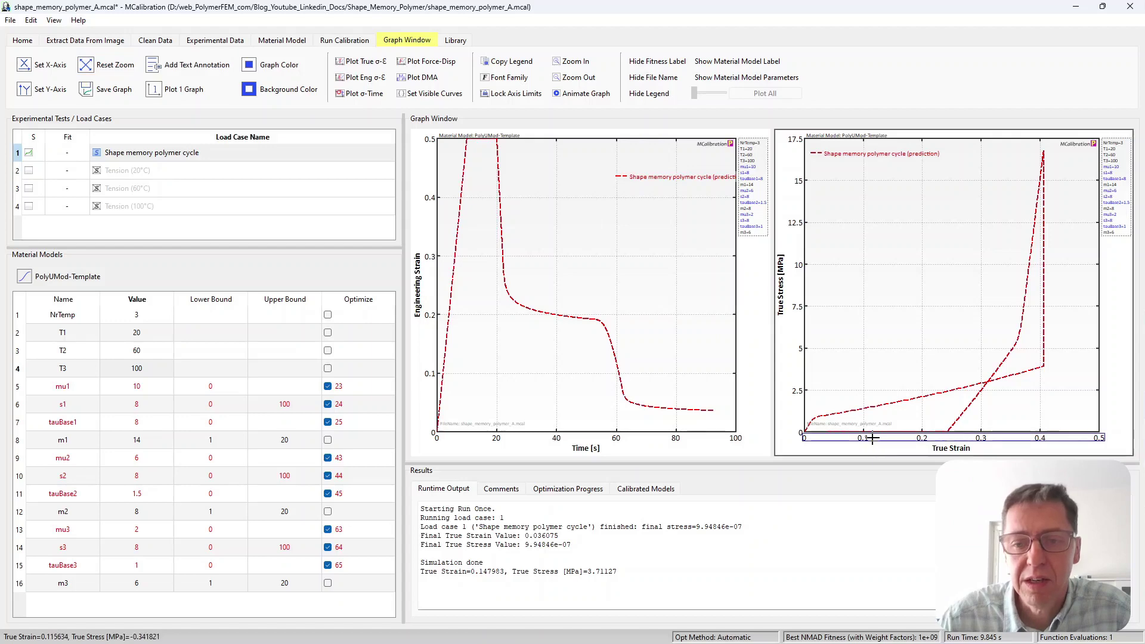
# Set the right graph's vertical axis to Engineering Stress.
pyautogui.doubleClick(832, 437)
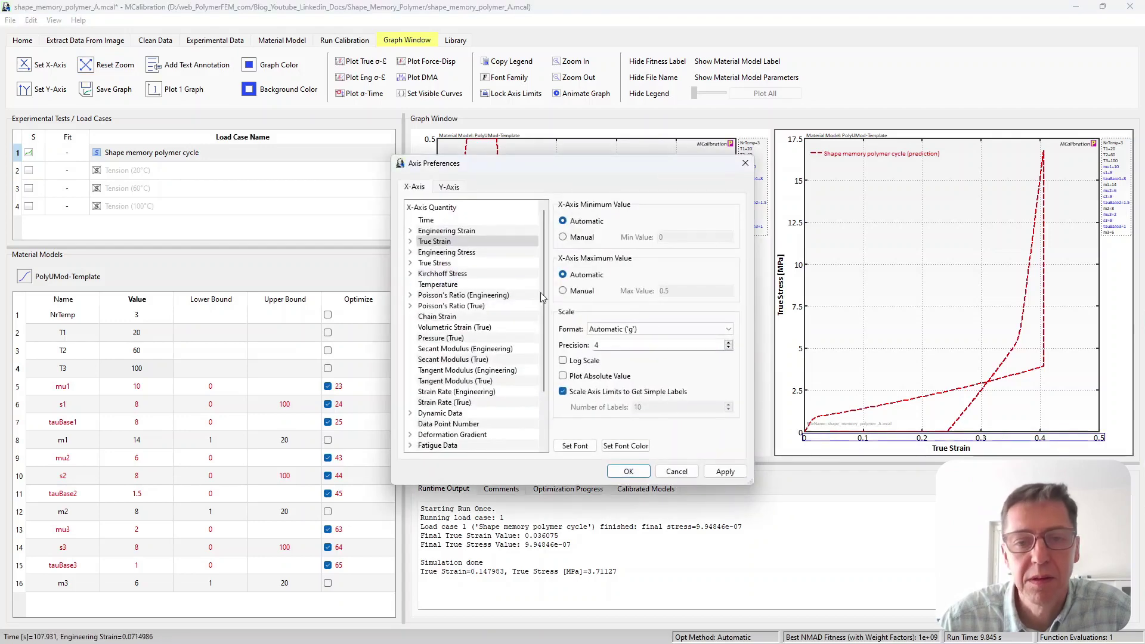
pyautogui.click(448, 187)
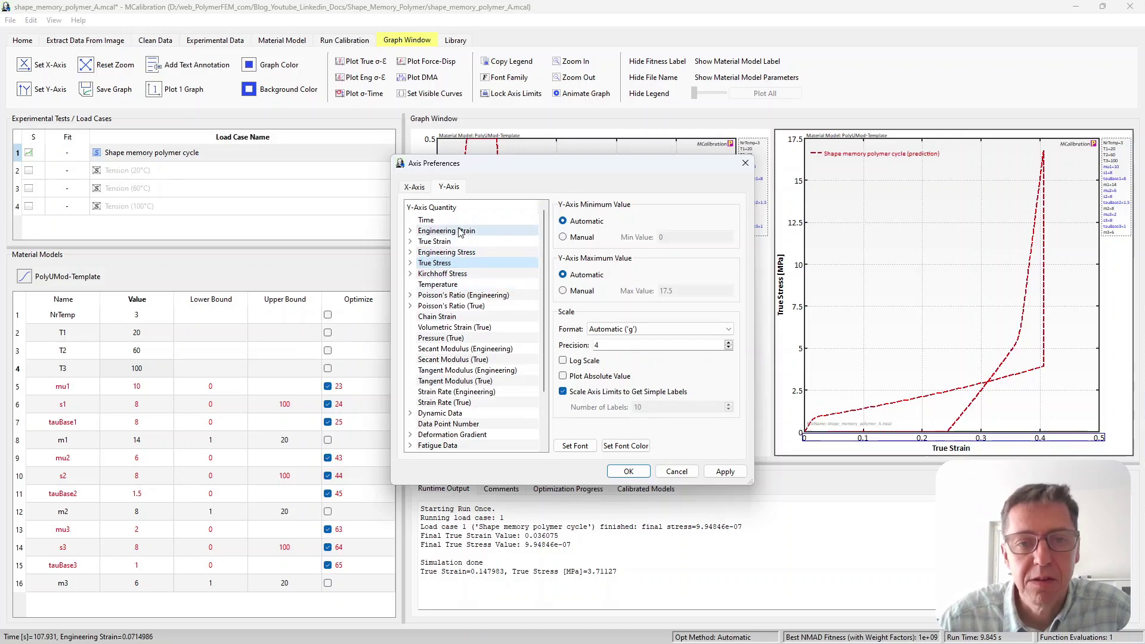
pyautogui.click(455, 253)
pyautogui.click(628, 471)
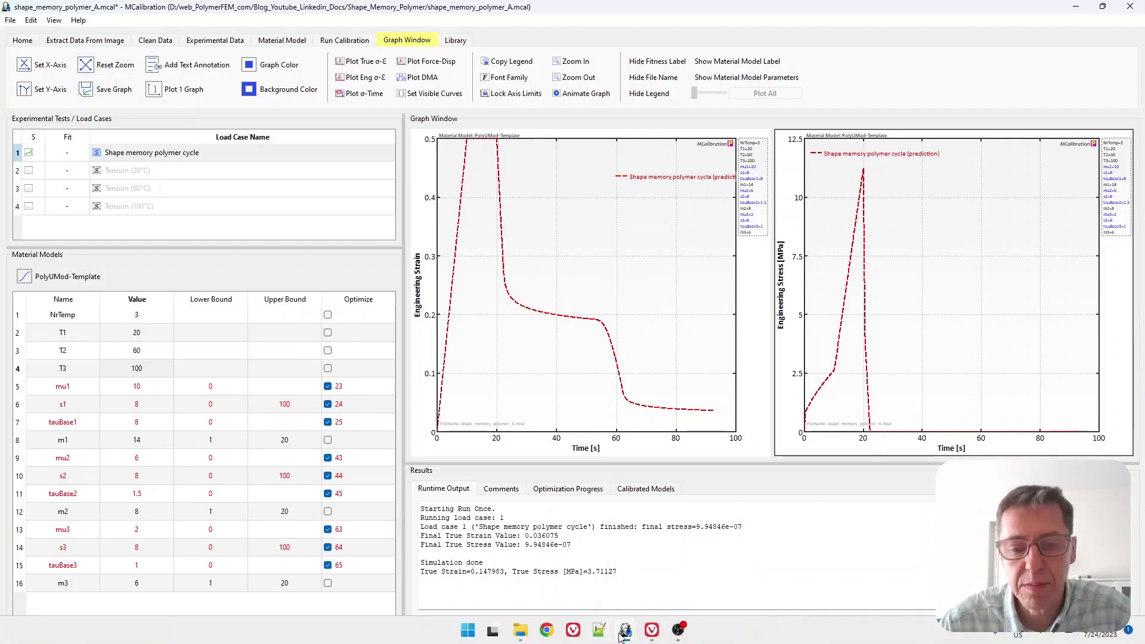
# In polymer B, run the three Tension load cases once, with the 20°C curve peaking near 33 MPa.
pyautogui.moveTo(625, 633)
pyautogui.click(622, 568)
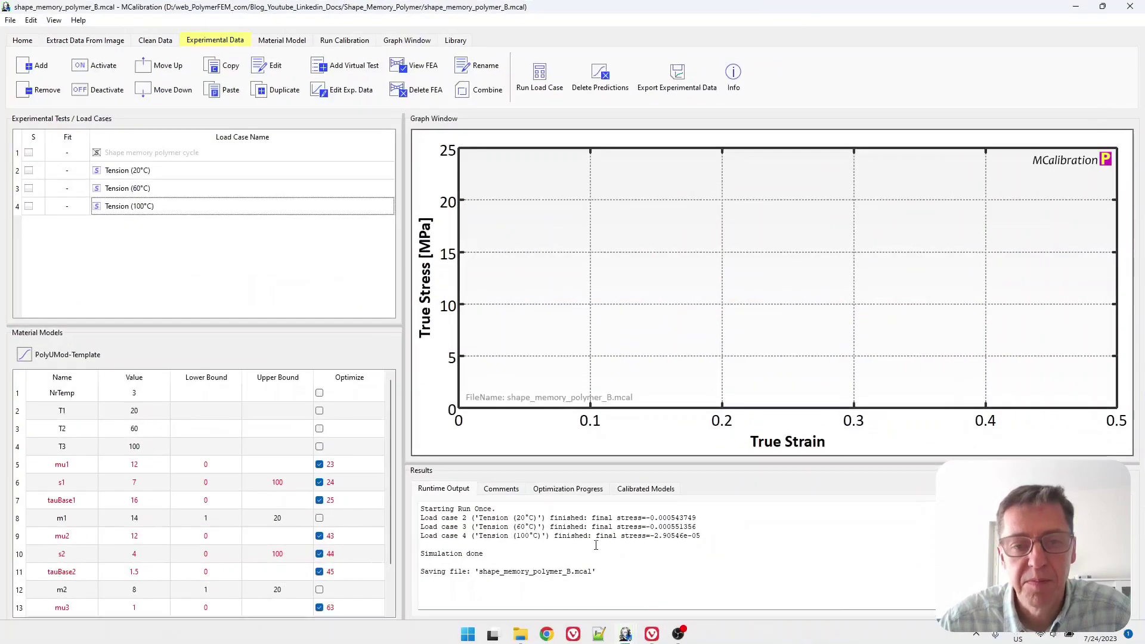
pyautogui.click(123, 171)
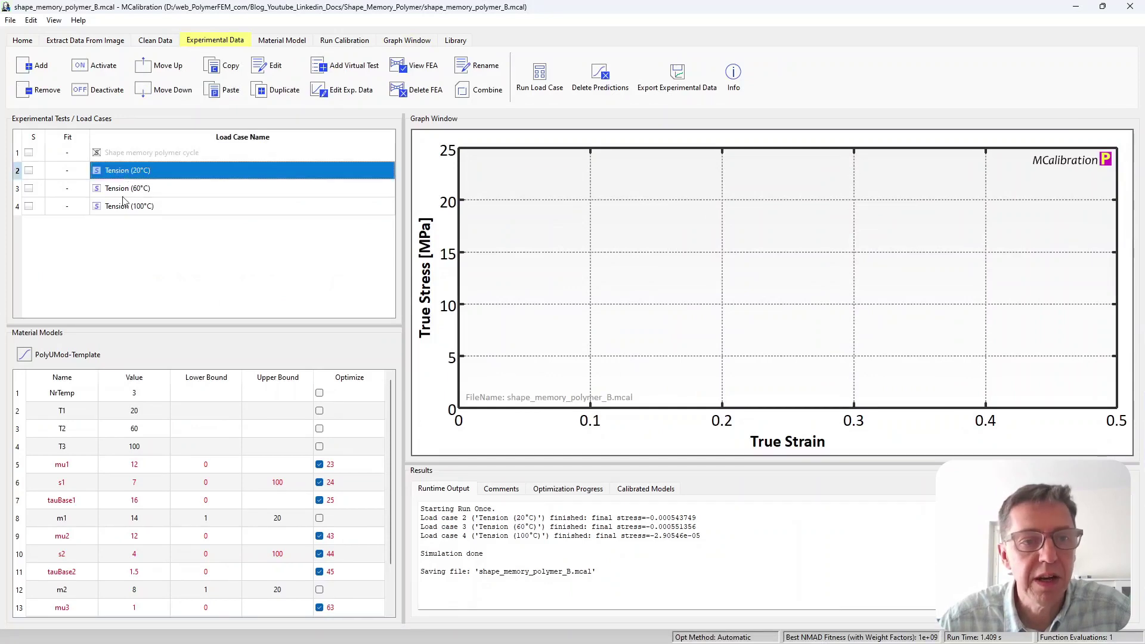
pyautogui.keyDown('shift'); pyautogui.click(123, 209); pyautogui.keyUp('shift')
pyautogui.click(177, 261)
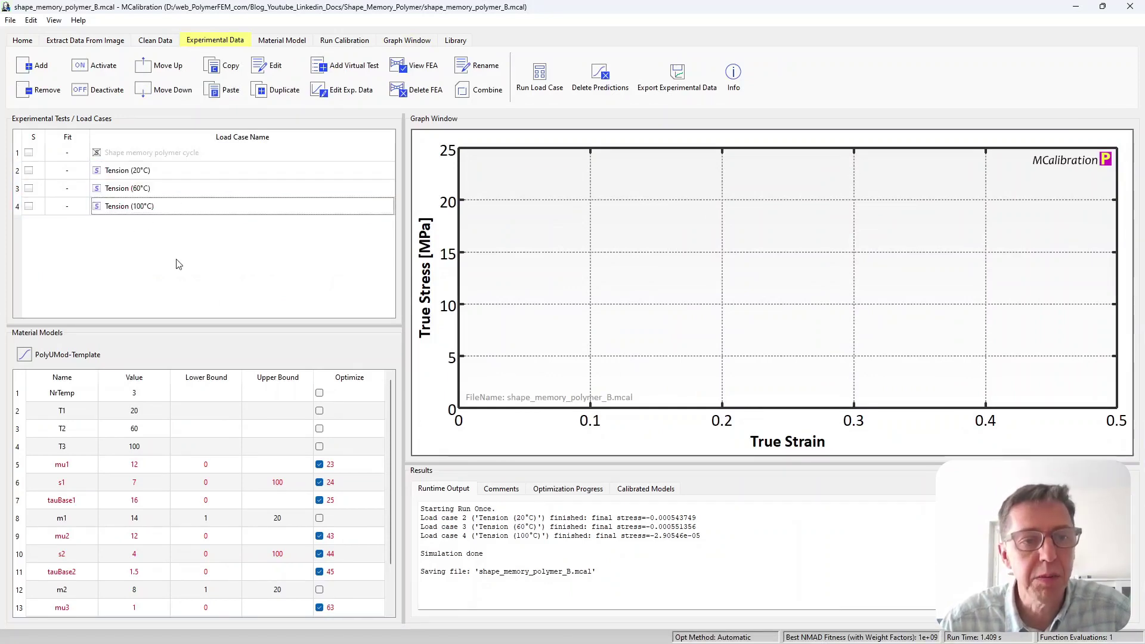
pyautogui.hotkey('ctrl', 'r')
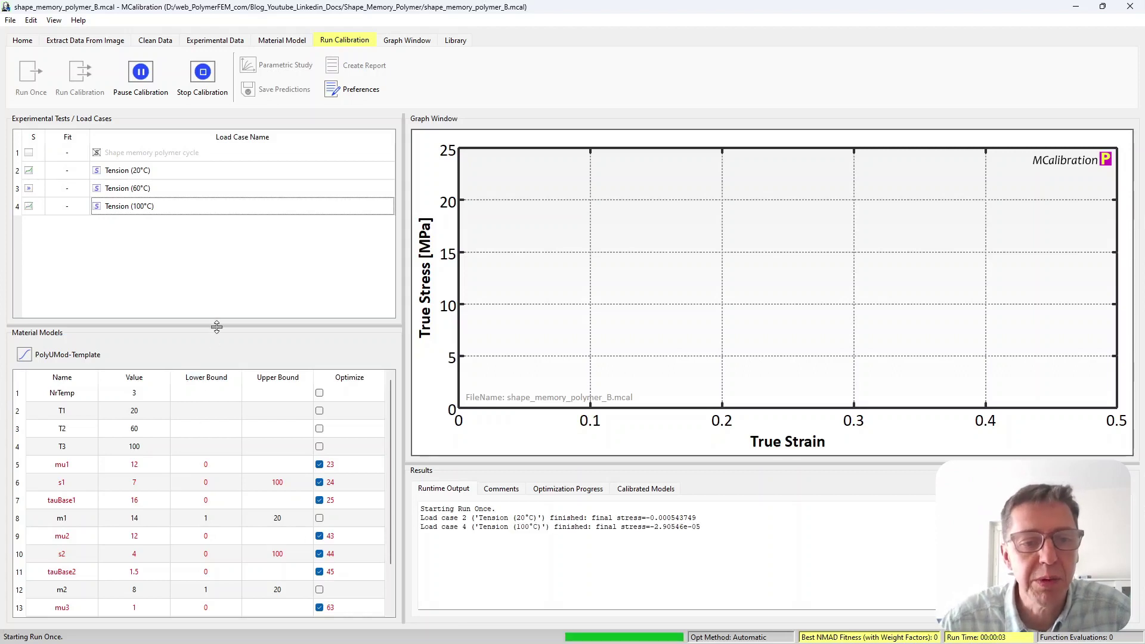
pyautogui.moveTo(231, 325); pyautogui.dragTo(234, 252)
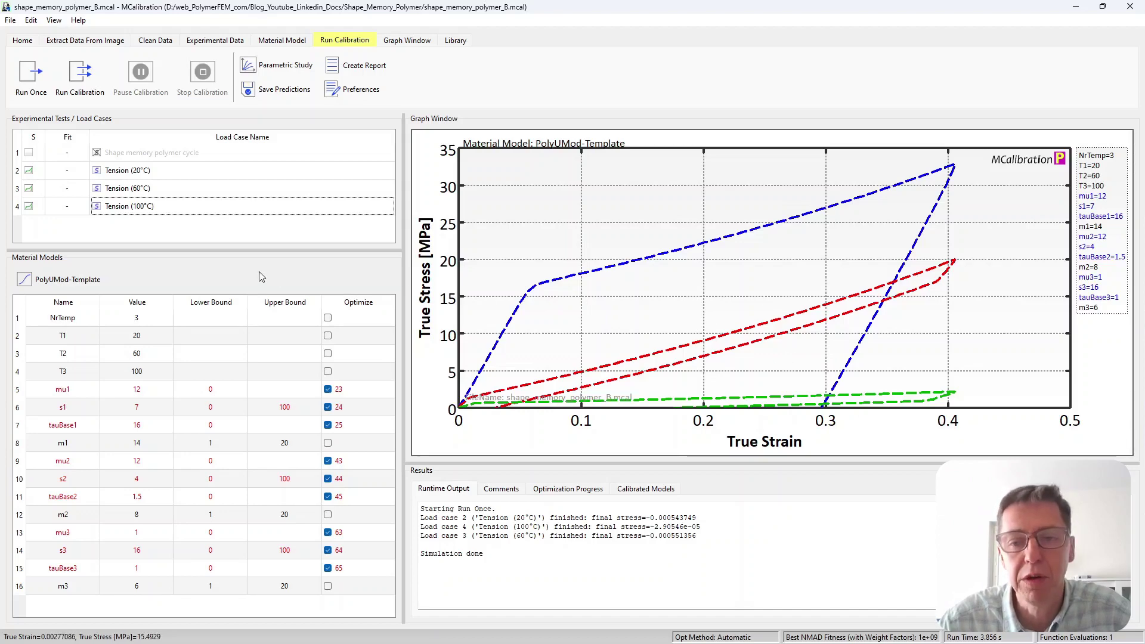
pyautogui.moveTo(187, 172); pyautogui.dragTo(188, 205)
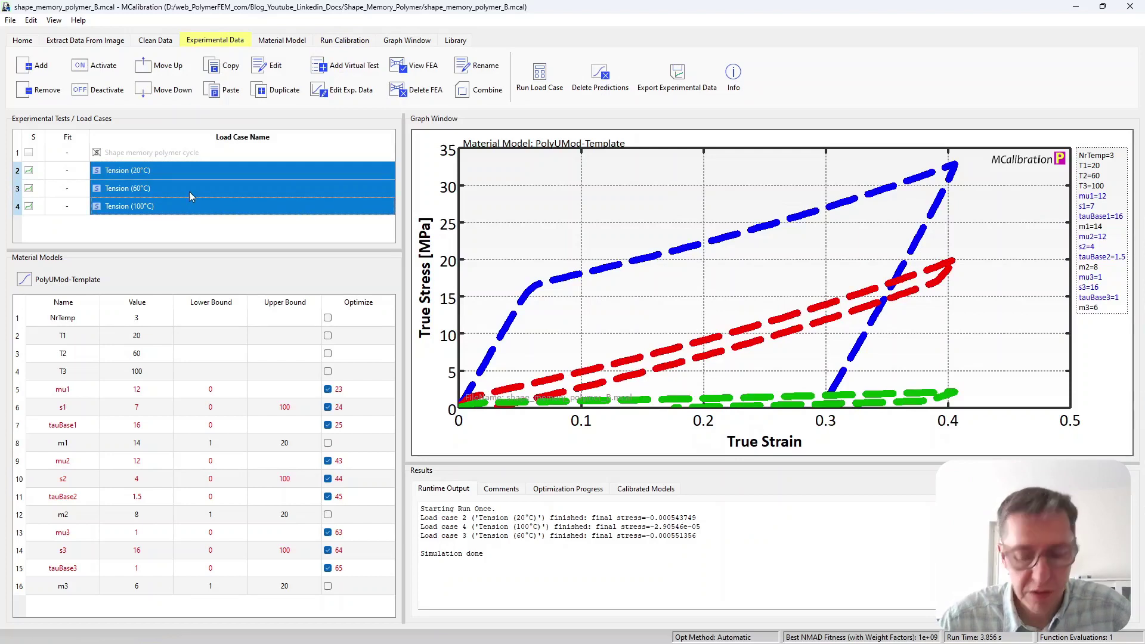
# Deactivate the Tension cases and simulate only the Shape memory polymer cycle once.
pyautogui.hotkey('ctrl', 'd')
pyautogui.click(186, 154)
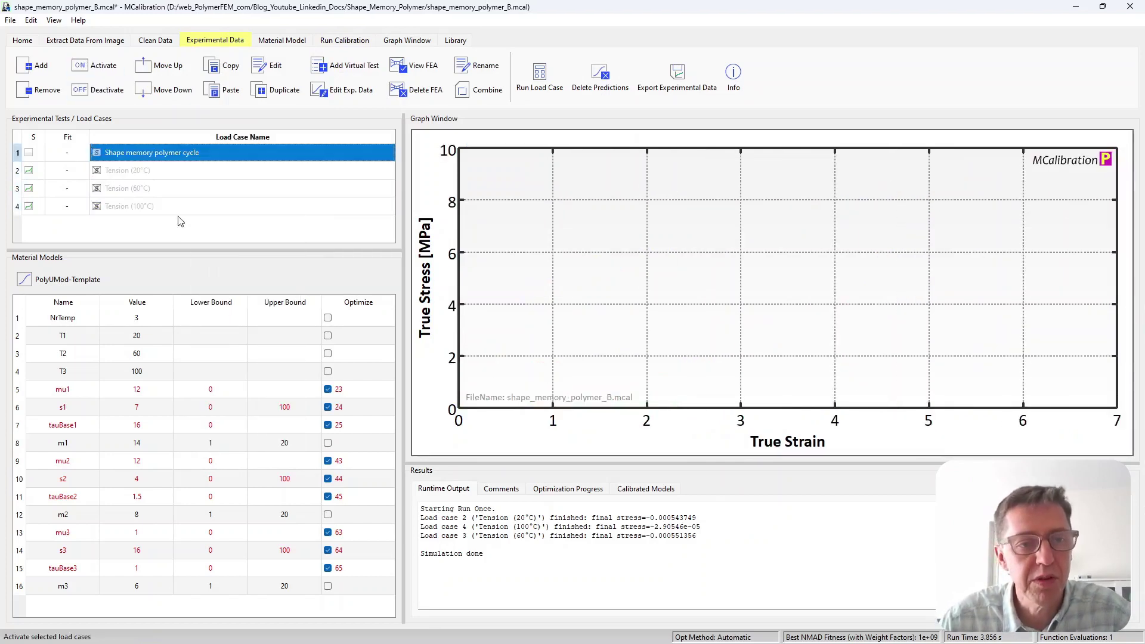
pyautogui.hotkey('ctrl', 'r')
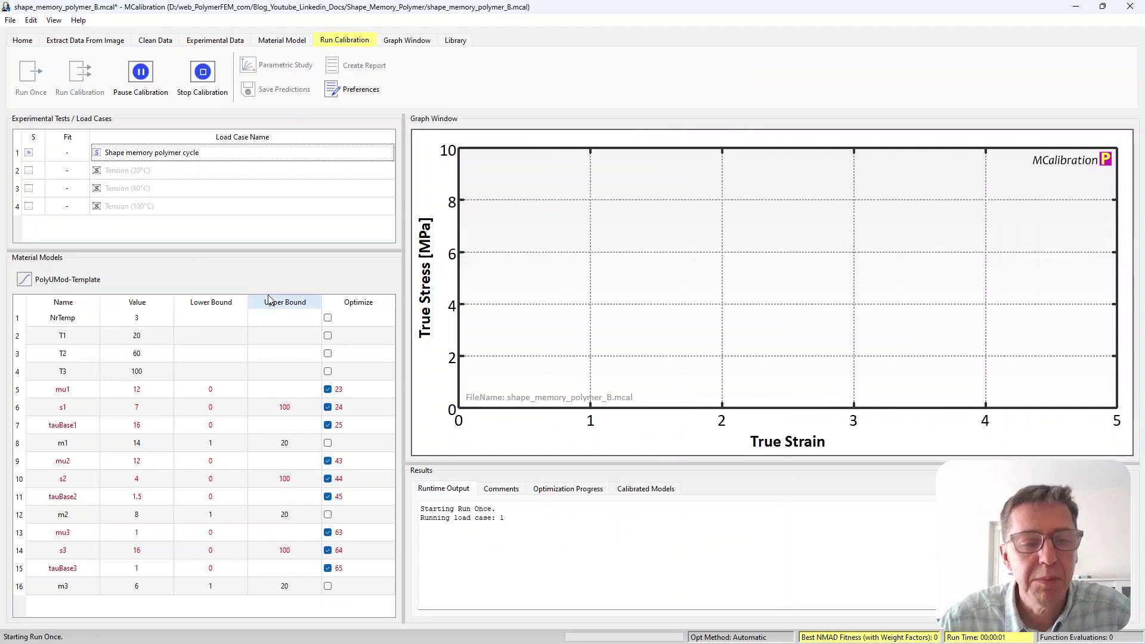
# Split the results into side-by-side strain–time and stress–strain graphs.
pyautogui.moveTo(98, 150)
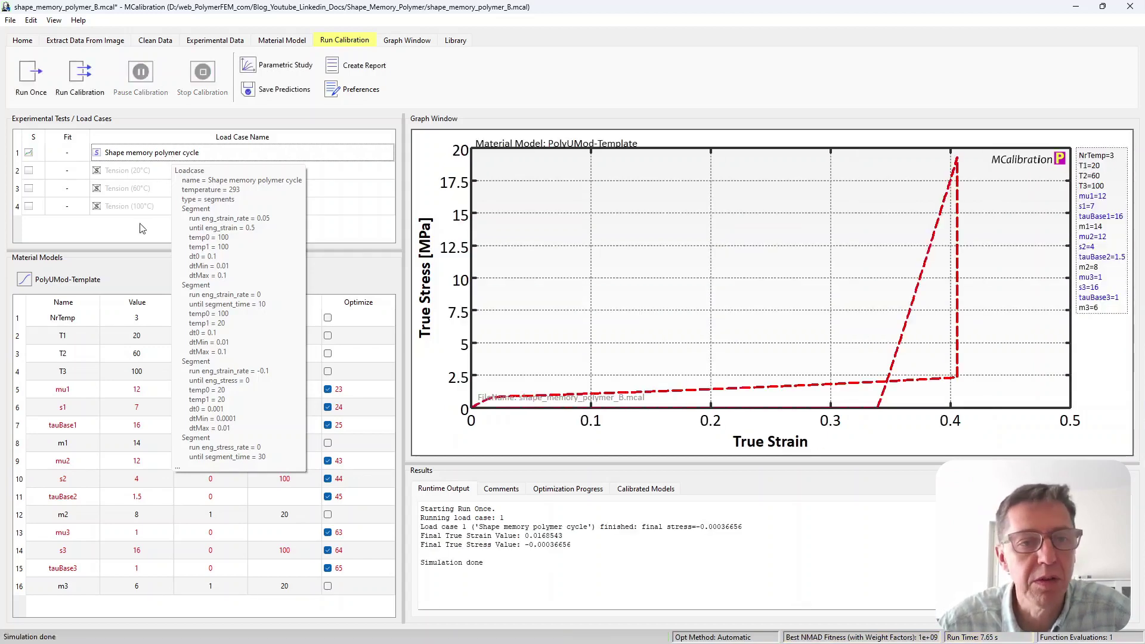
pyautogui.scroll(-1, 245, 85)
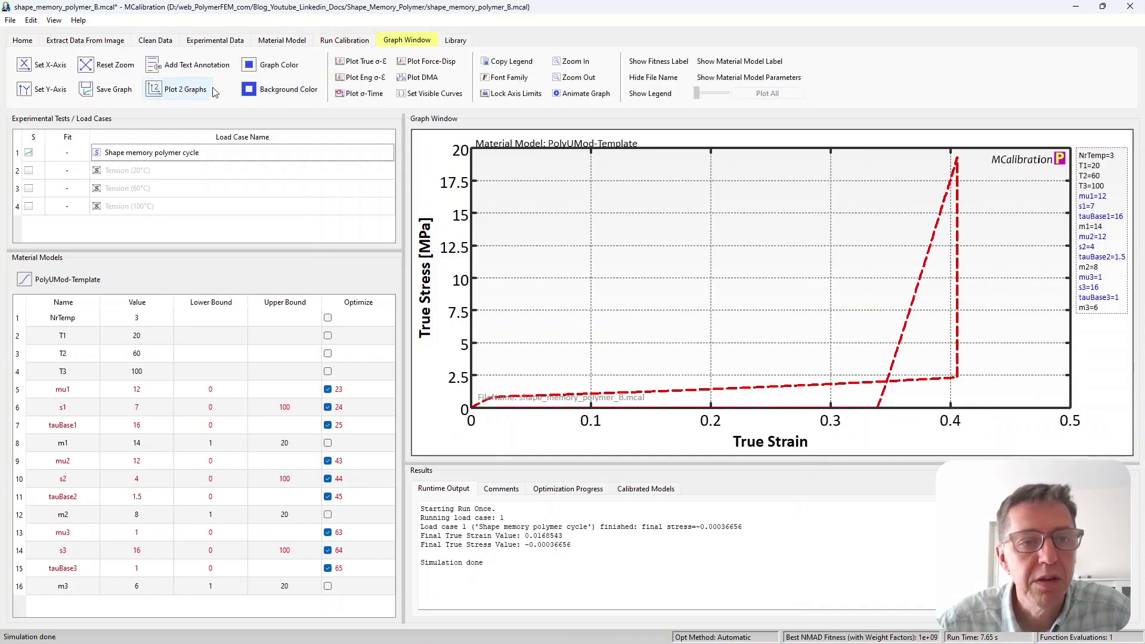
pyautogui.click(178, 90)
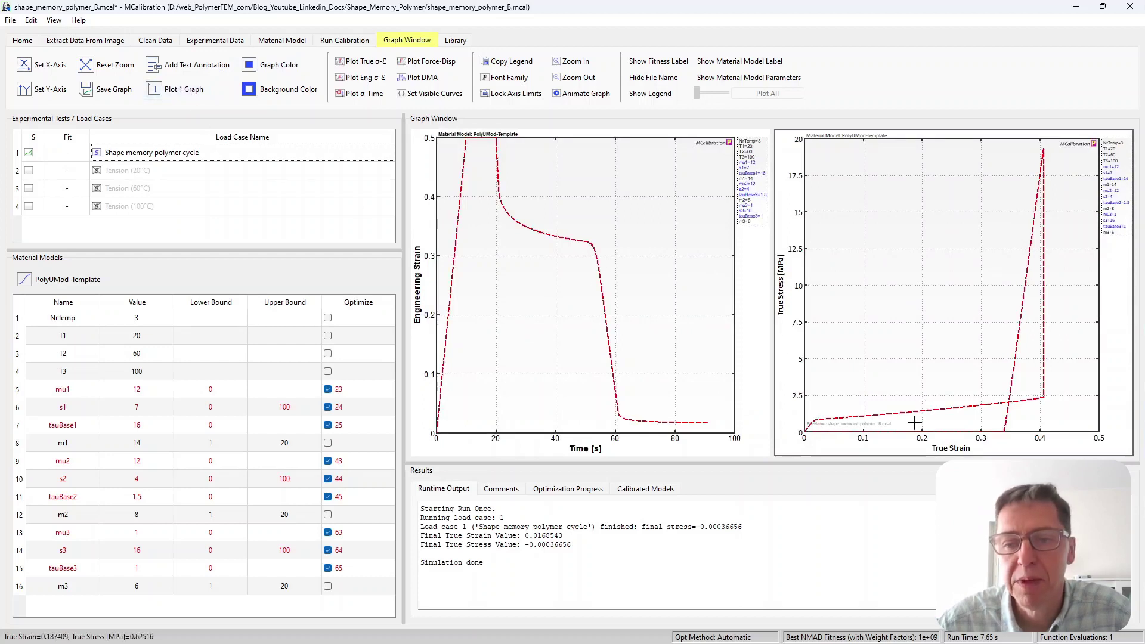